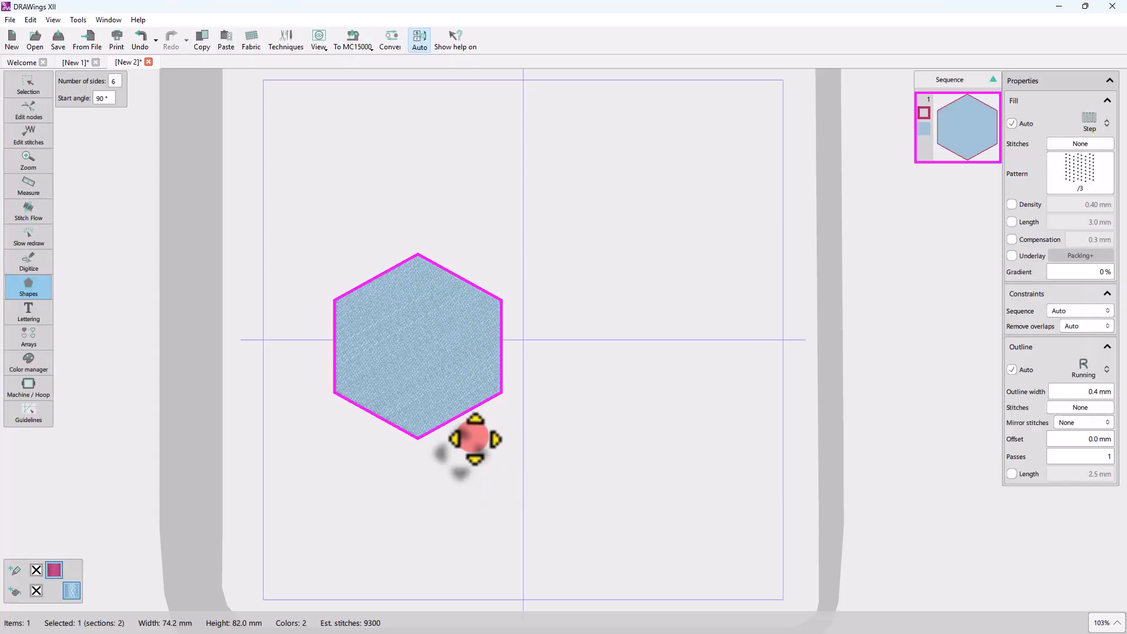
- Remove the fill from the hexagon so it keeps only its outline, and deselect it
scroll(436, 404, "up", 3)
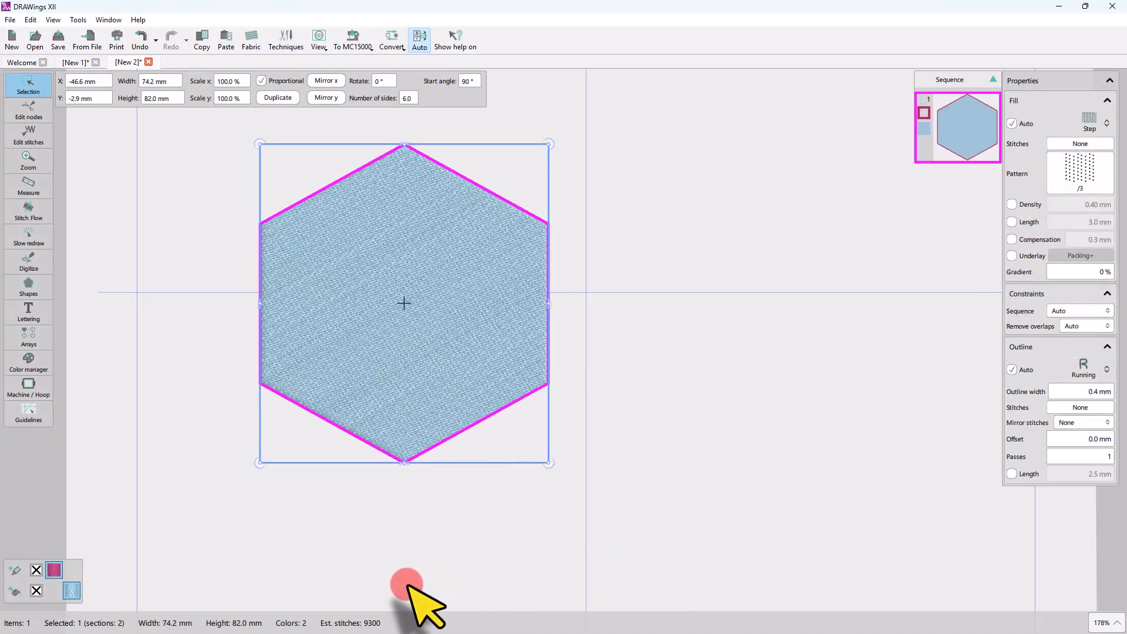
left_click(37, 592)
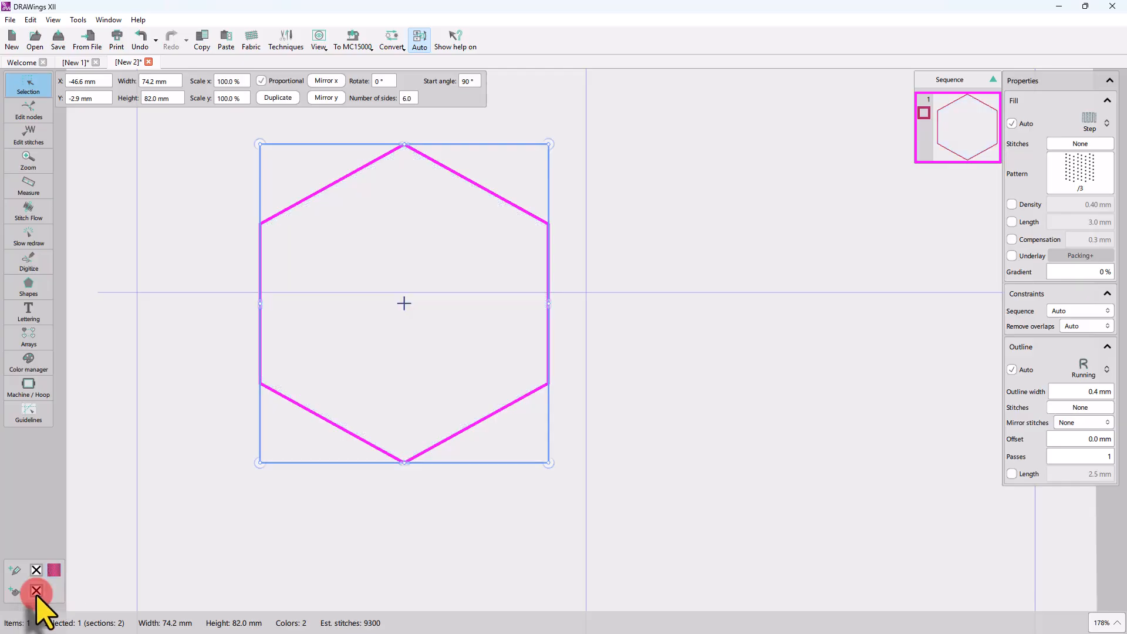
left_click(423, 509)
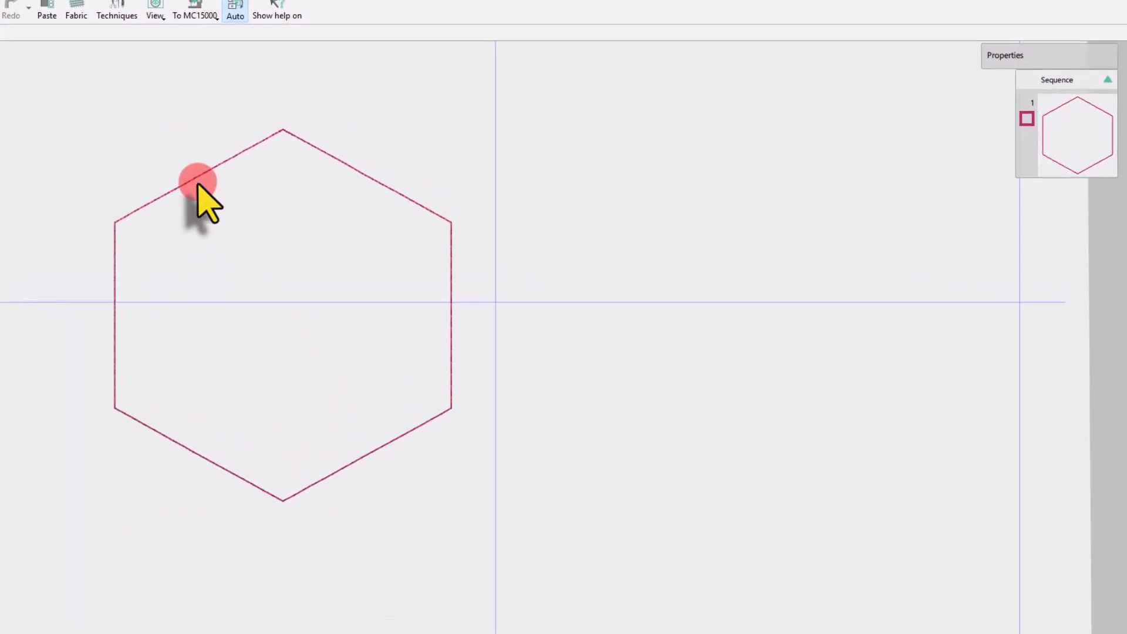
- Widen the hexagon's outline first to 0.8 mm and finally to 1.2 mm
left_click(522, 211)
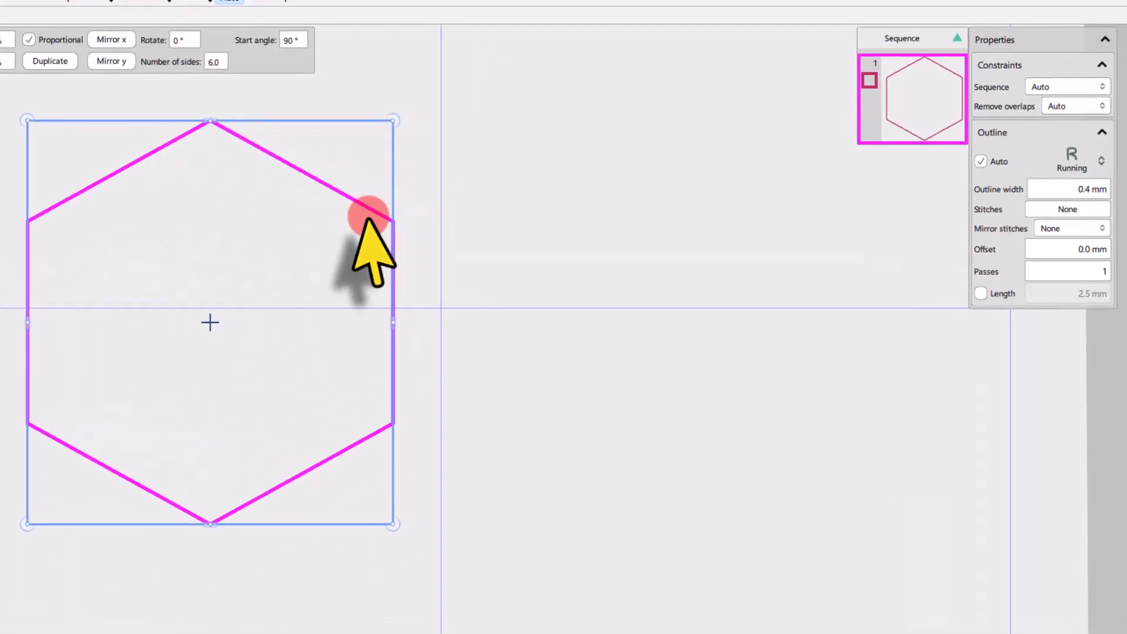
left_click(1057, 195)
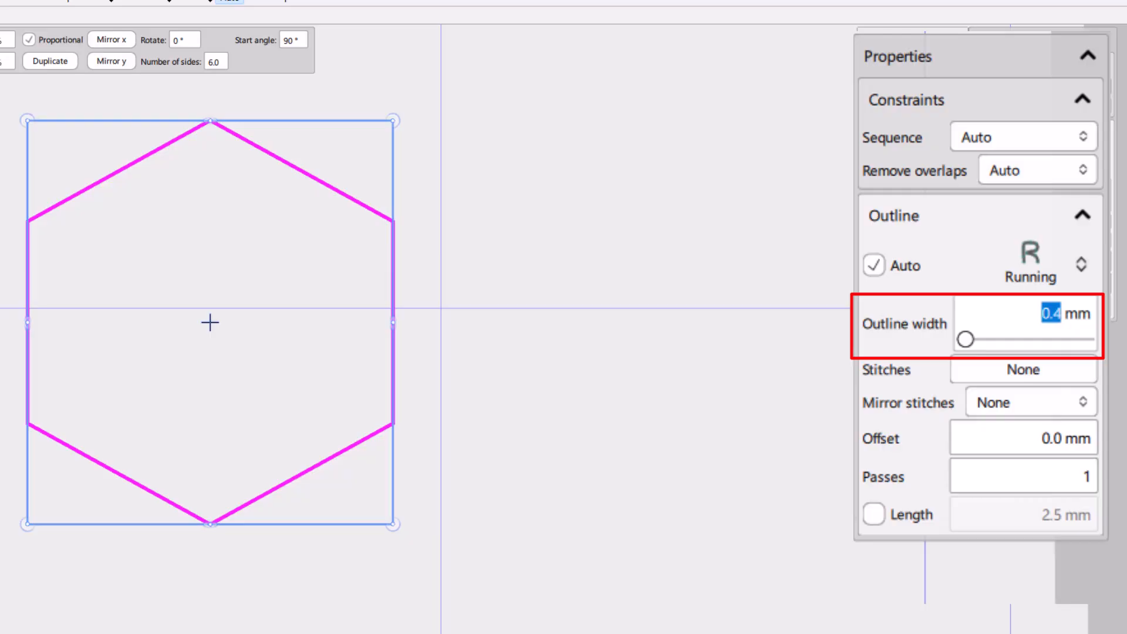
type("0")
key("Return")
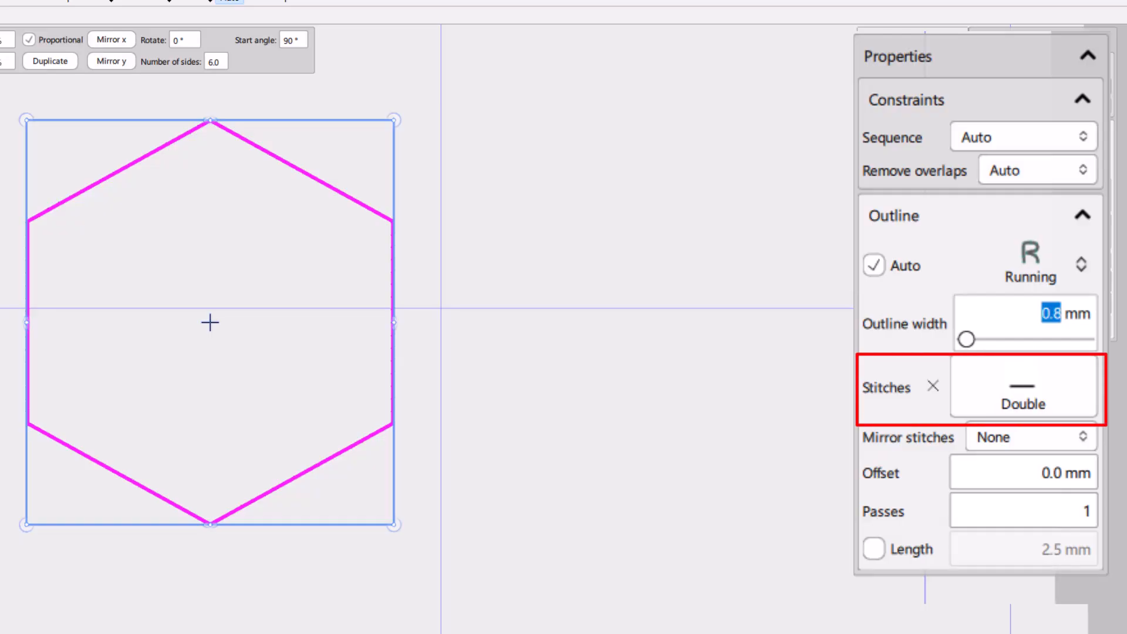
type("1.")
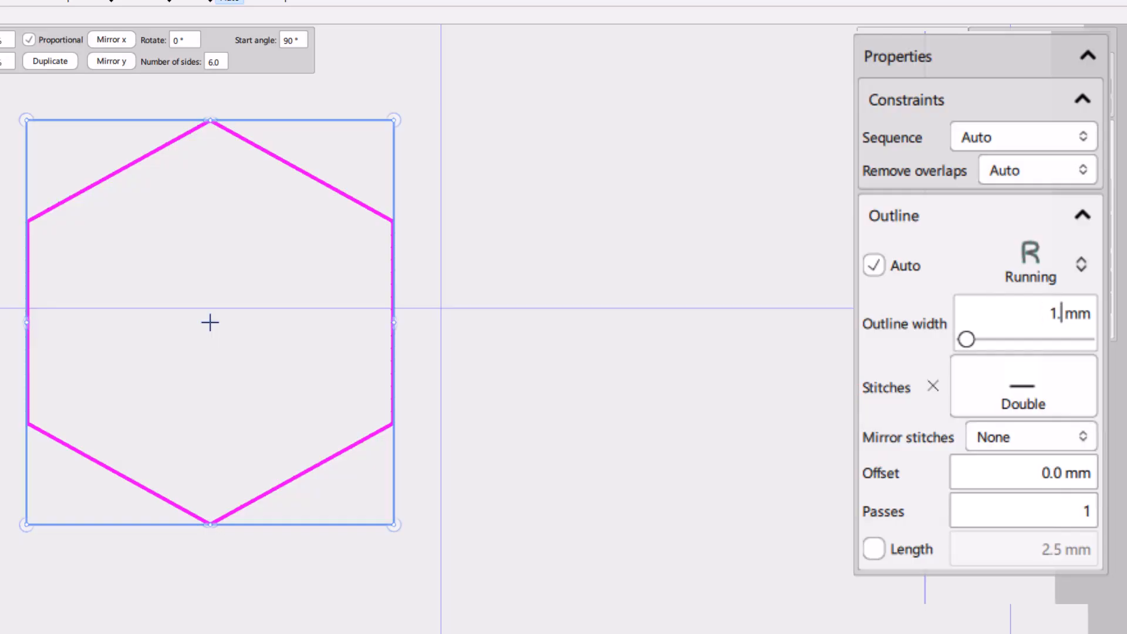
key("Return")
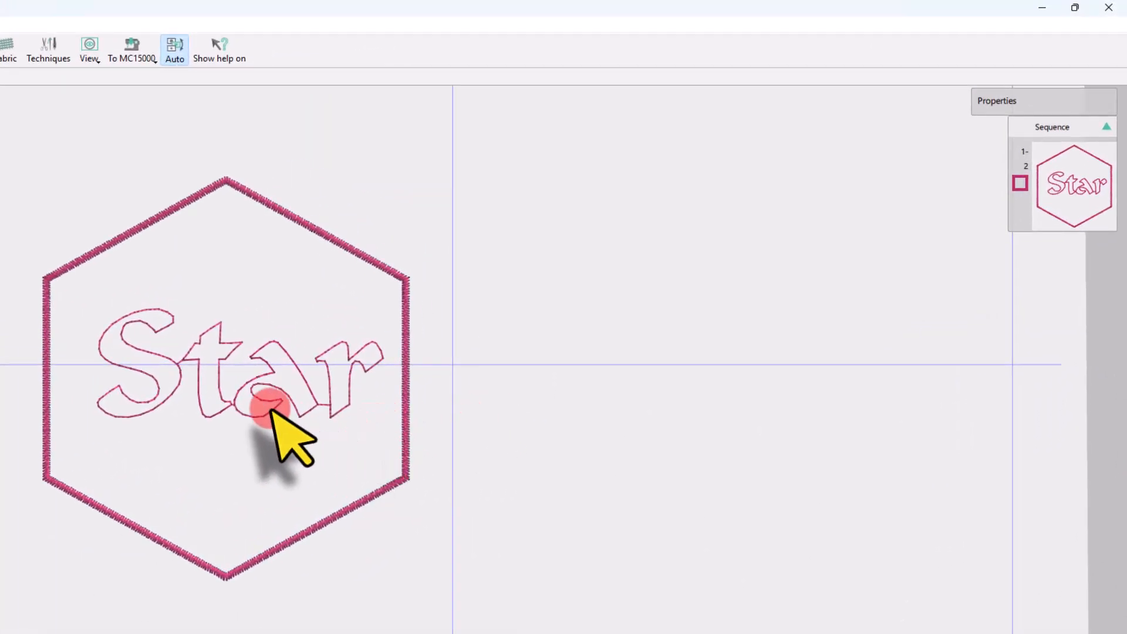
- Change the outline type of the "Star" lettering to Satin serial and deselect it
left_click(238, 410)
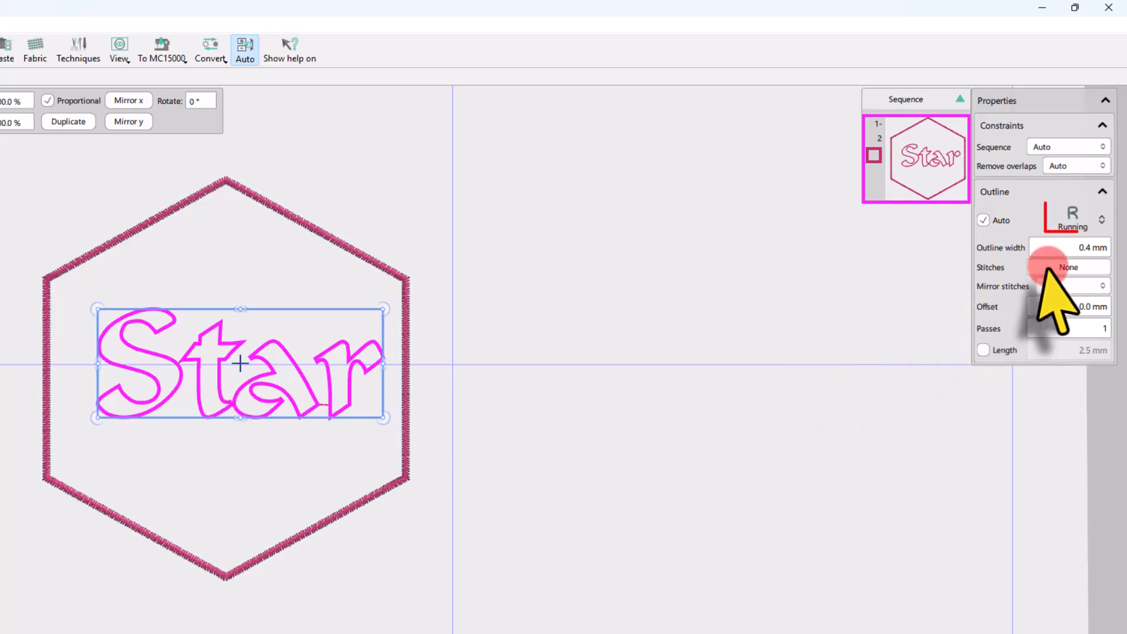
left_click(1074, 219)
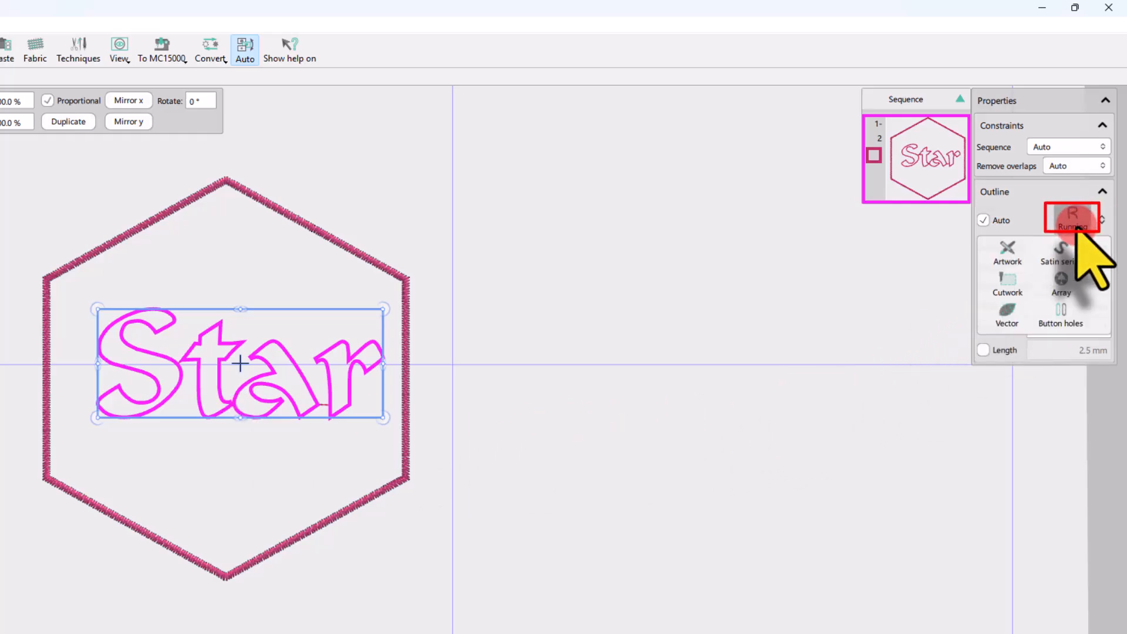
left_click(1059, 258)
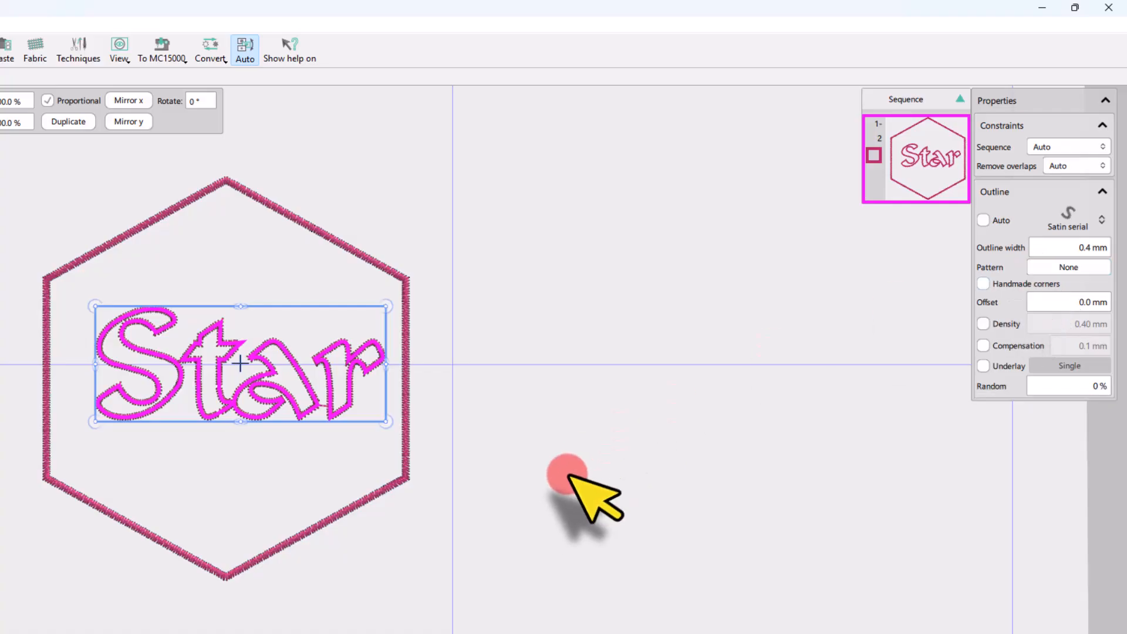
left_click(367, 464)
left_click_drag(162, 390, 289, 394)
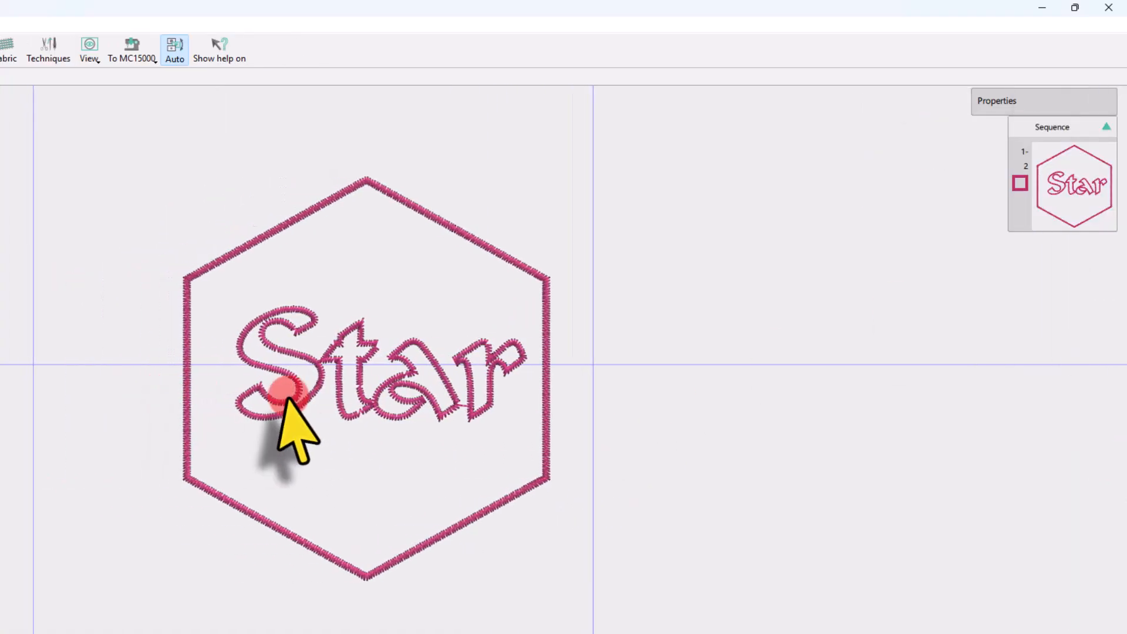
scroll(310, 394, "up", 3)
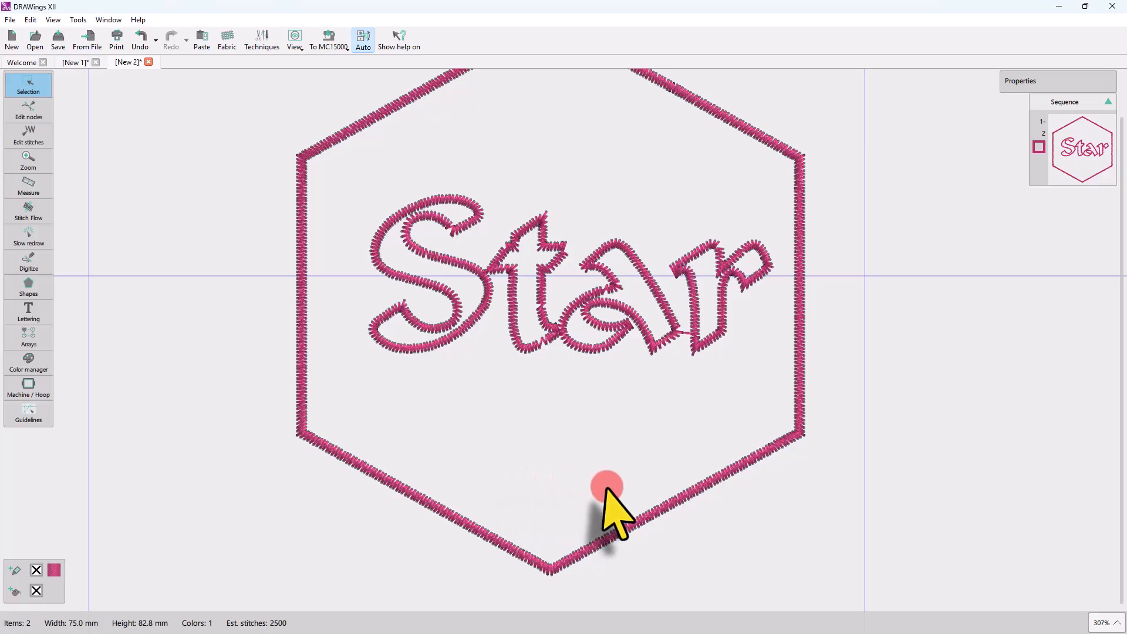
- Set the hexagon's satin outline width to 2 mm and also try 3 mm
left_click(595, 549)
scroll(528, 541, "up", 4)
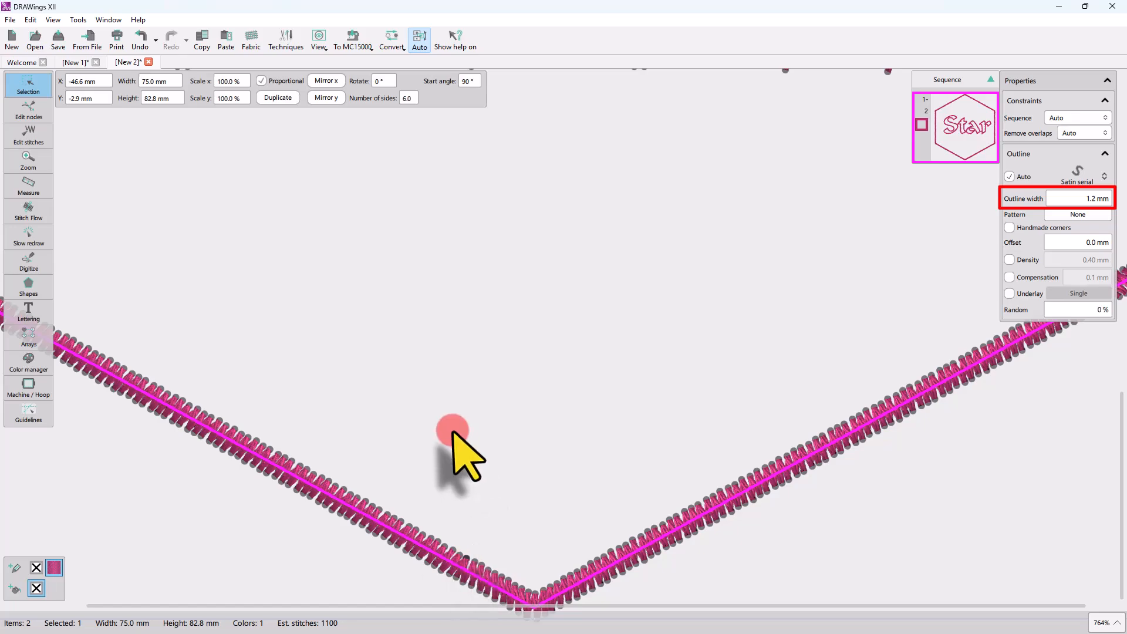
left_click(1091, 203)
type("2")
key("Return")
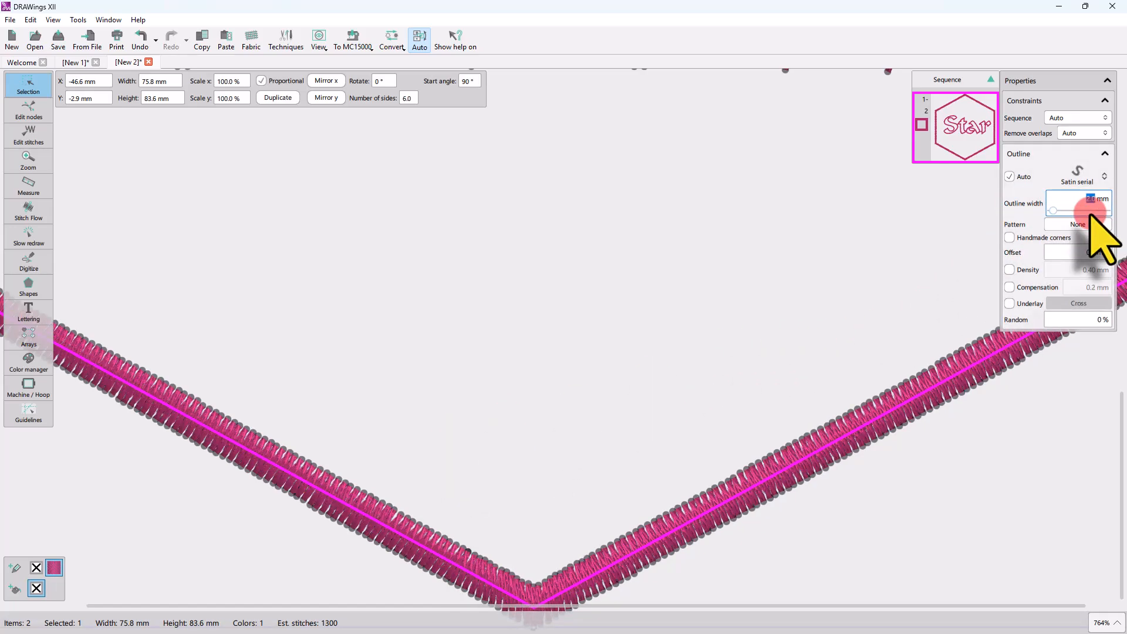
type("3")
key("Return")
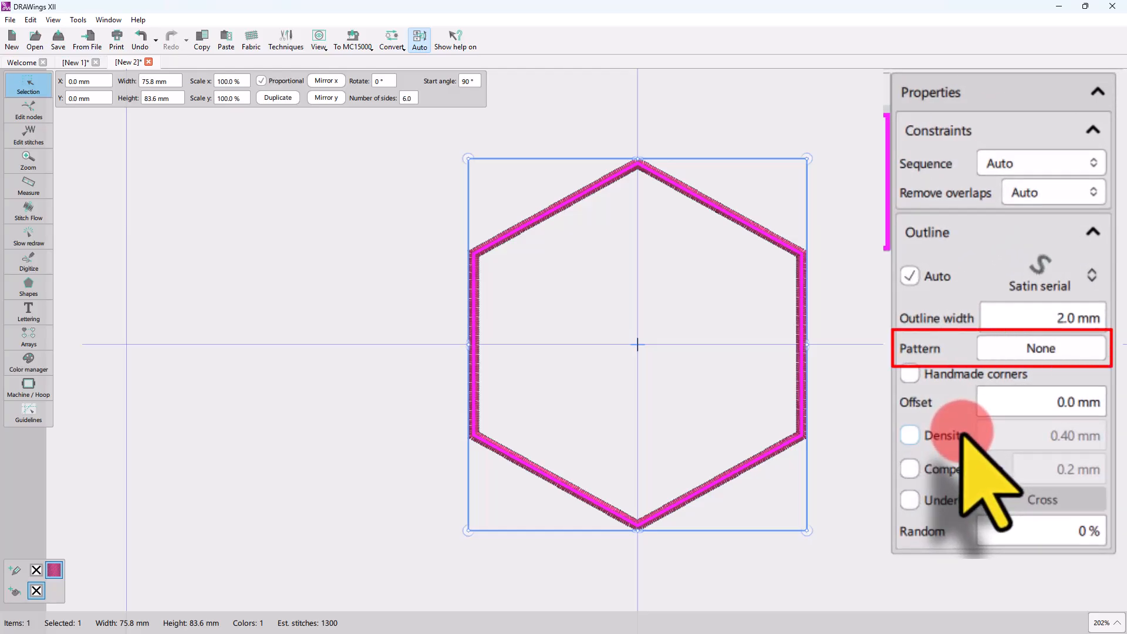
- Set the hexagon's outline width to 5 mm and apply the sea waves pattern to its satin
left_click(1044, 318)
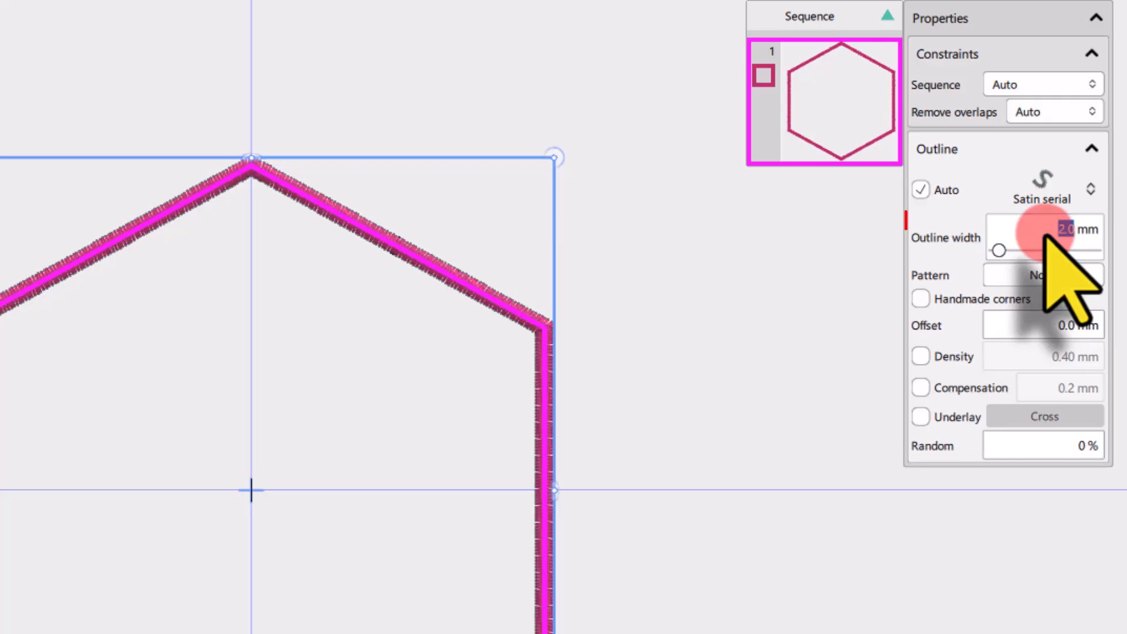
key("Return")
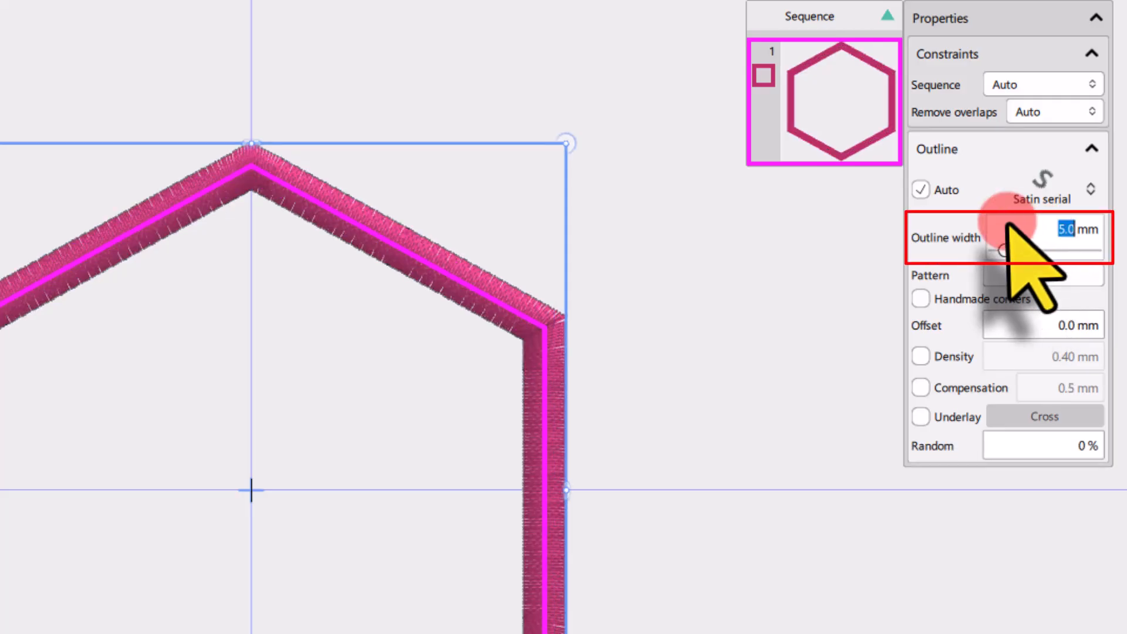
left_click(1037, 273)
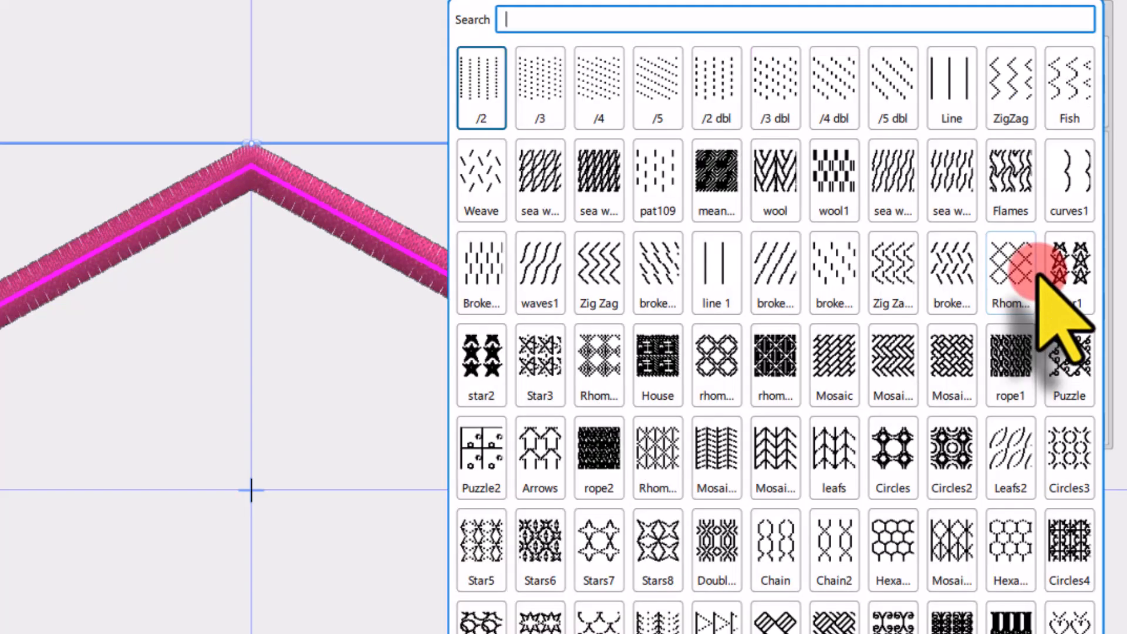
left_click(538, 177)
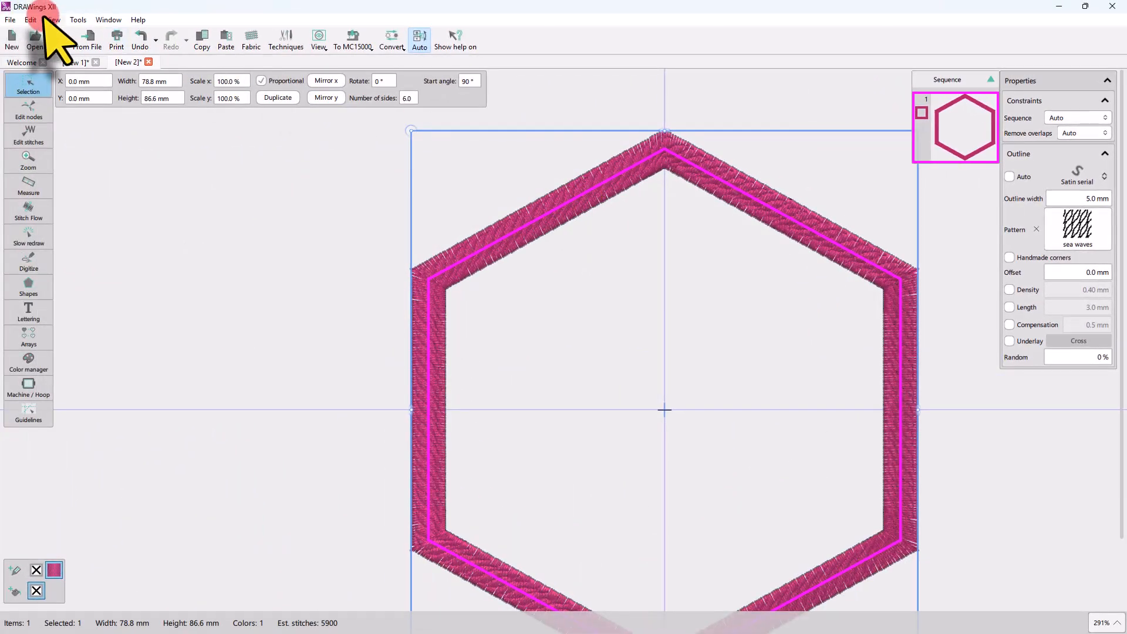
- Show the stitches as thin lines with their stitch points and examine the sea waves pattern along the hexagon's outline
left_click(52, 20)
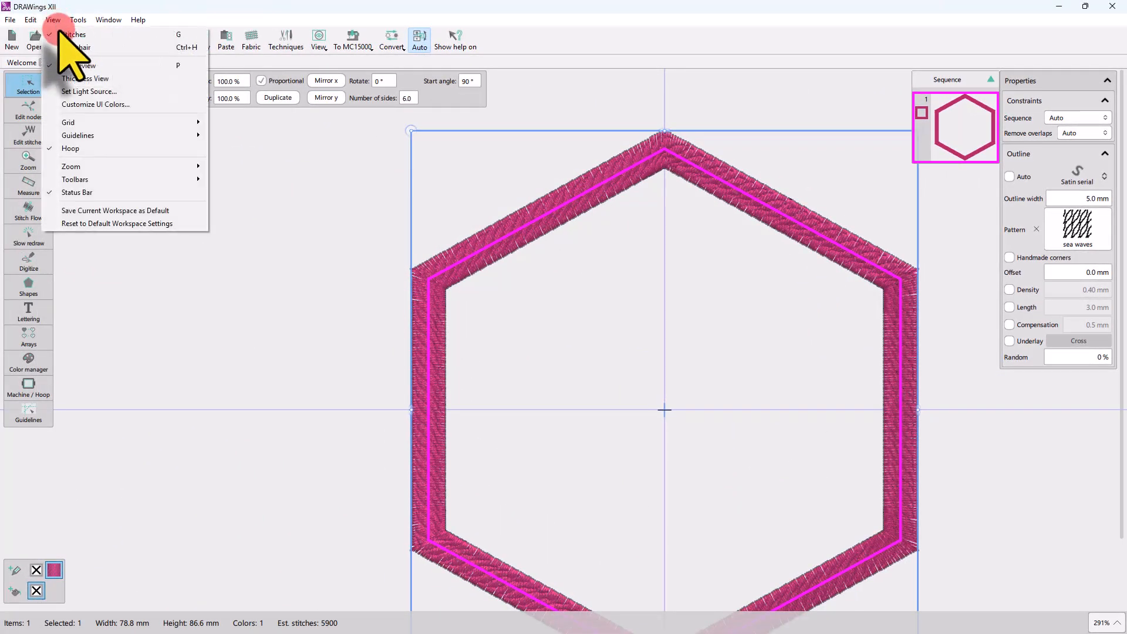
left_click(82, 77)
left_click(52, 19)
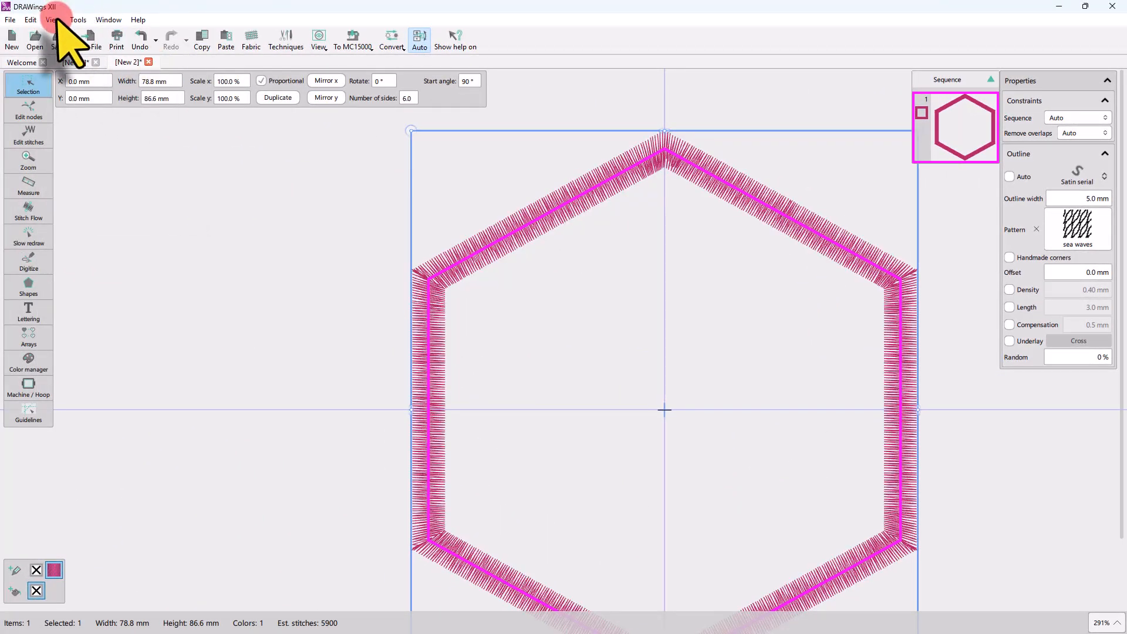
left_click(83, 62)
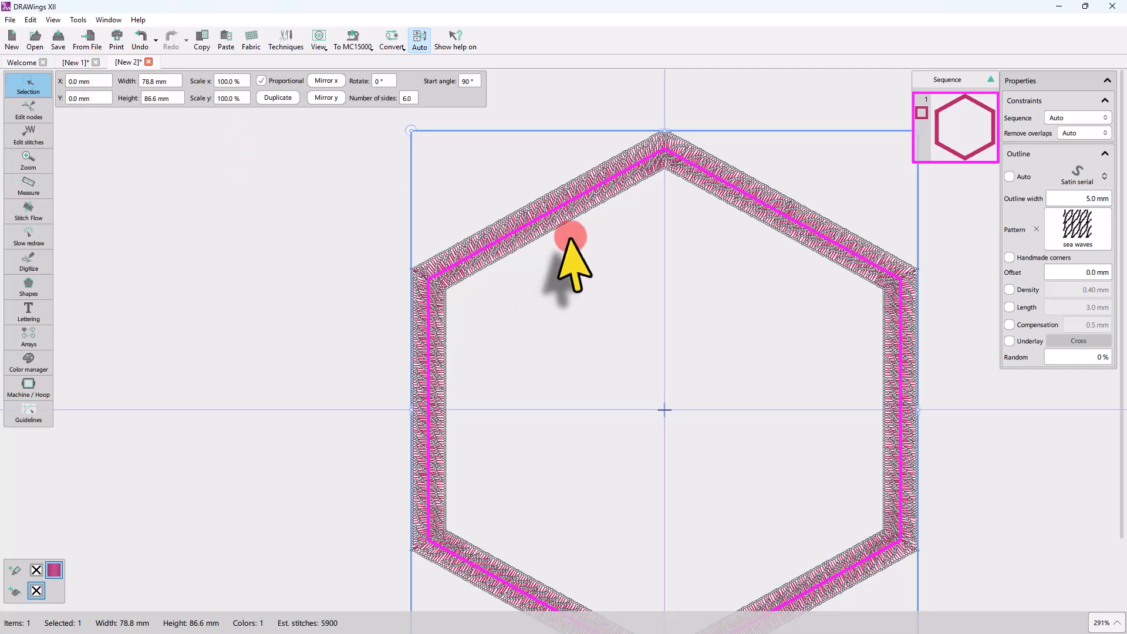
scroll(572, 258, "up", 5)
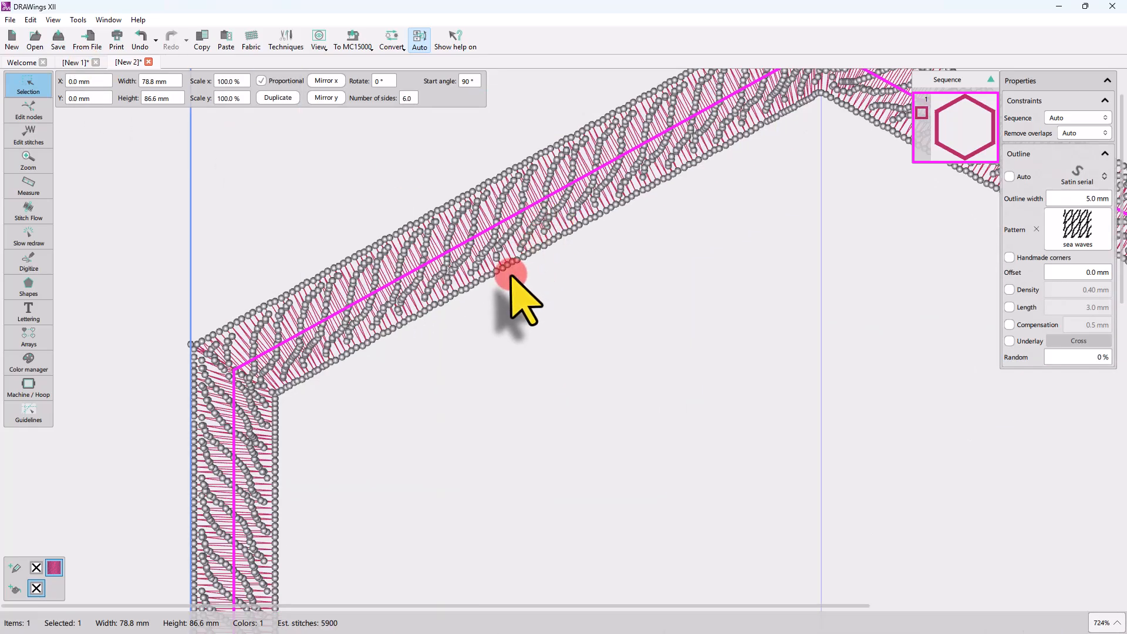
scroll(512, 273, "down", 6)
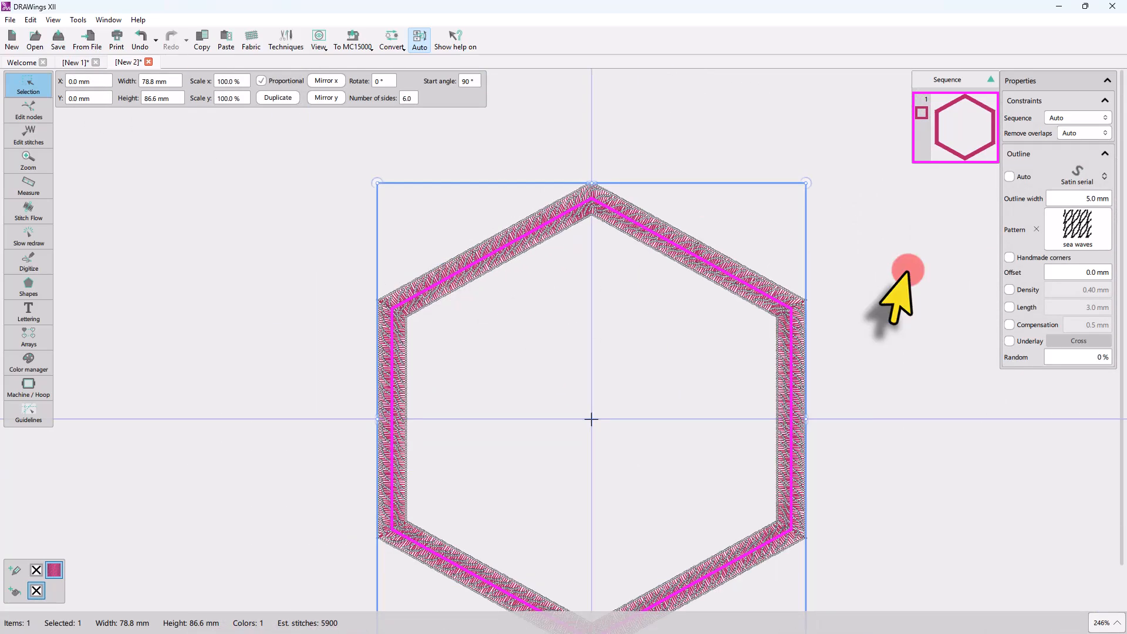
- Set the hexagon's outline width to 7 mm and adjust it slightly to 7.1 mm
left_click(1090, 200)
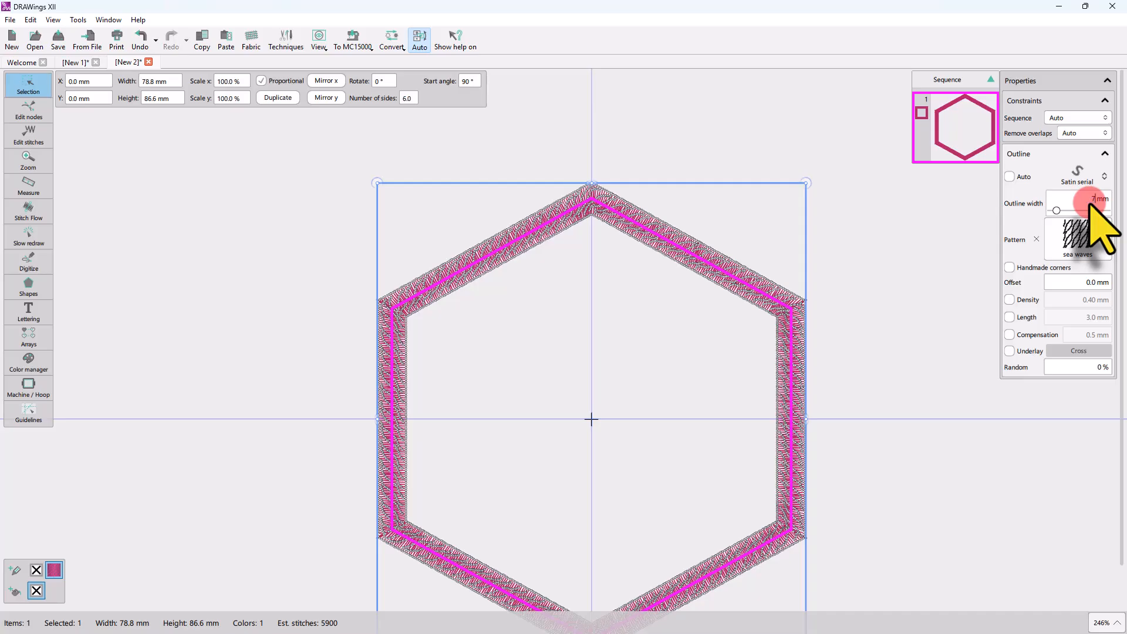
type("7")
key("Return")
scroll(963, 232, "up", 2)
left_click(1062, 193)
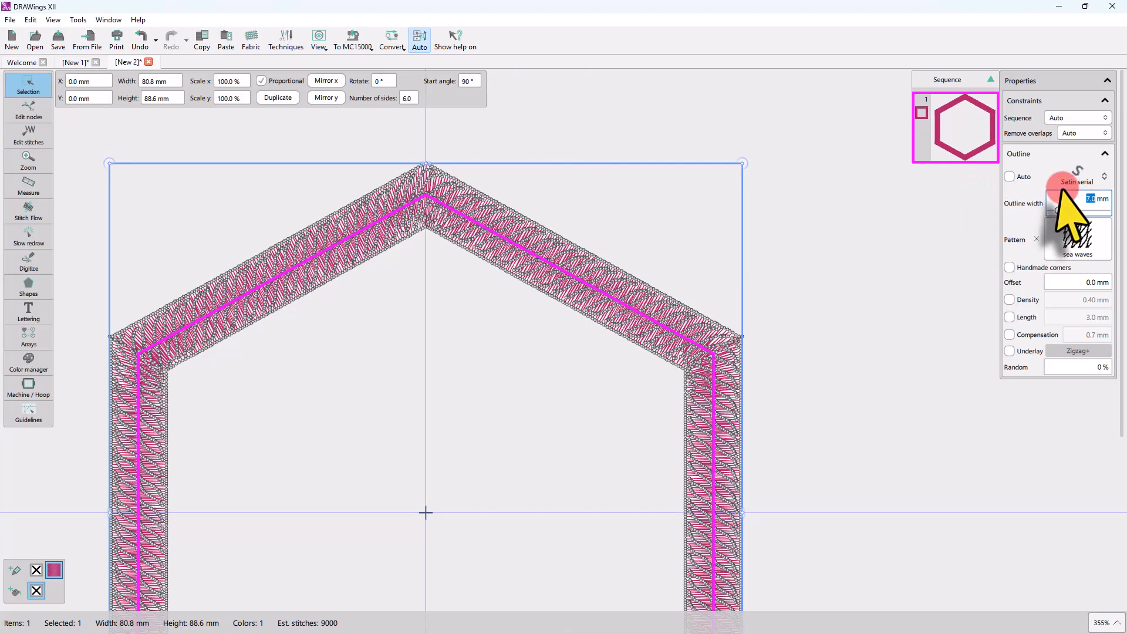
left_click(1058, 210)
left_click(592, 350)
scroll(575, 281, "up", 4)
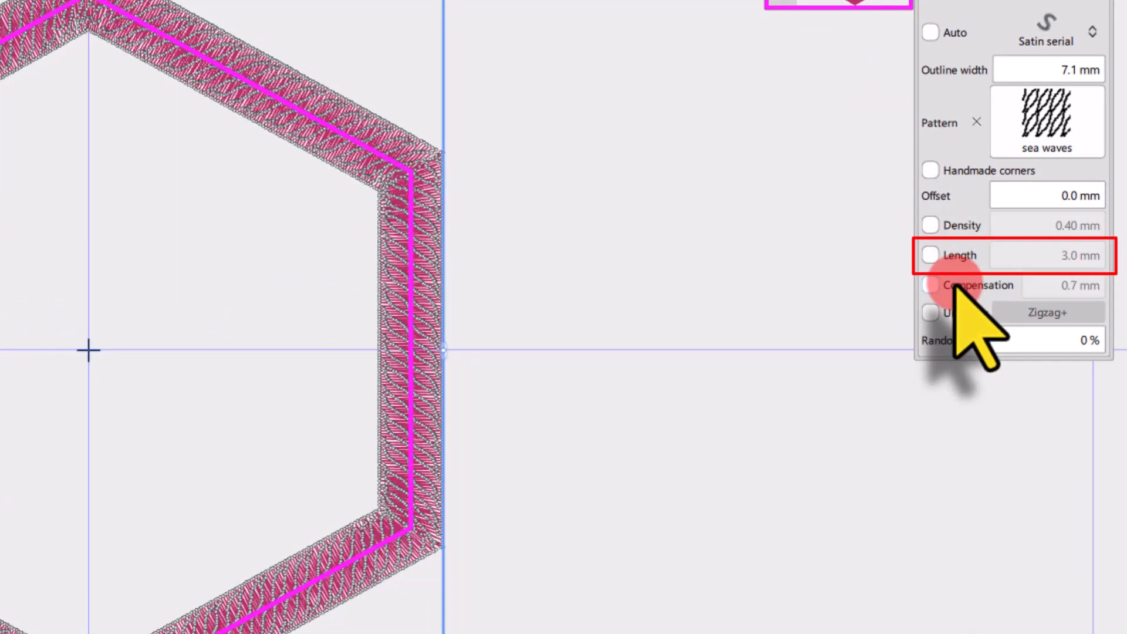
- Enable a custom stitch length for the hexagon's patterned outline and set it to 6 mm
left_click(955, 256)
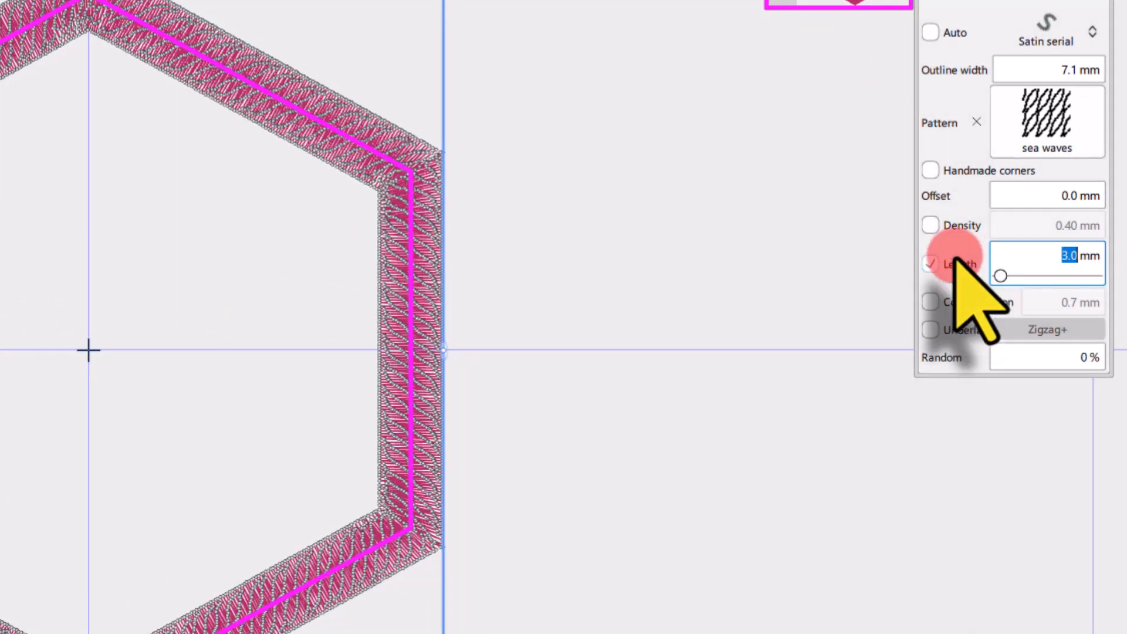
left_click(1043, 256)
type("6")
key("Return")
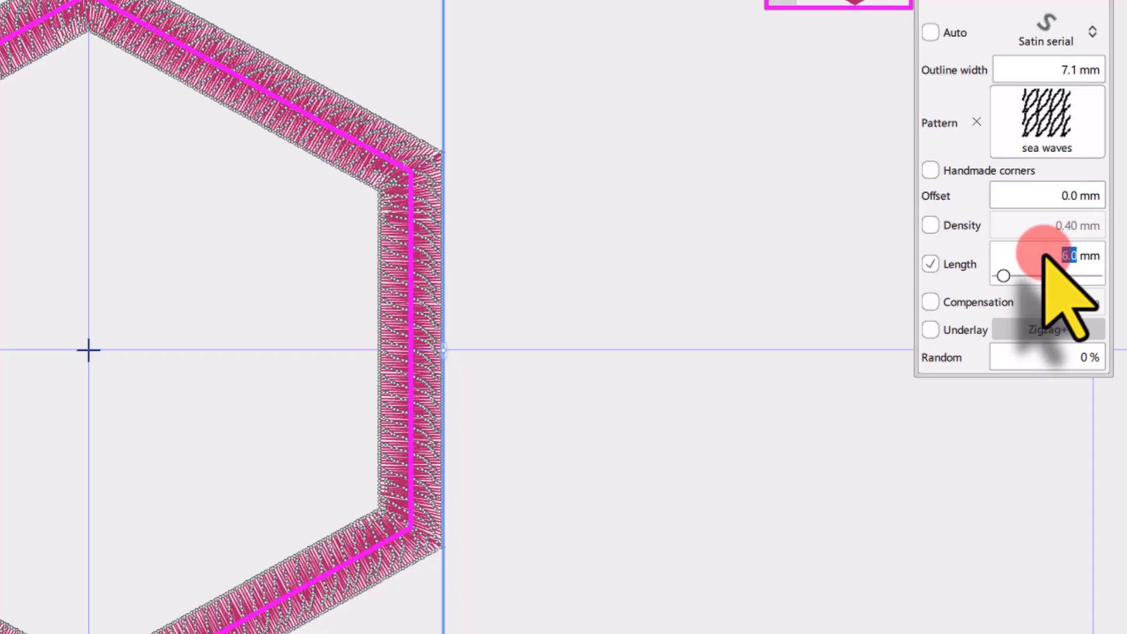
scroll(276, 76, "up", 3)
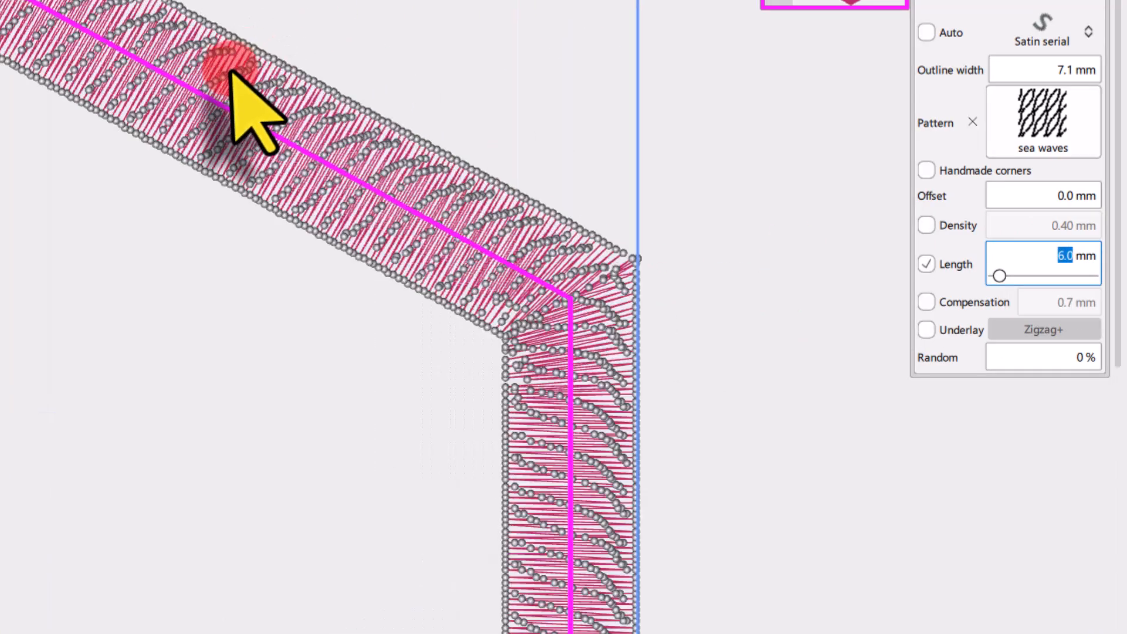
- Increase the outline's stitch length to 8 mm
scroll(232, 71, "up", 1)
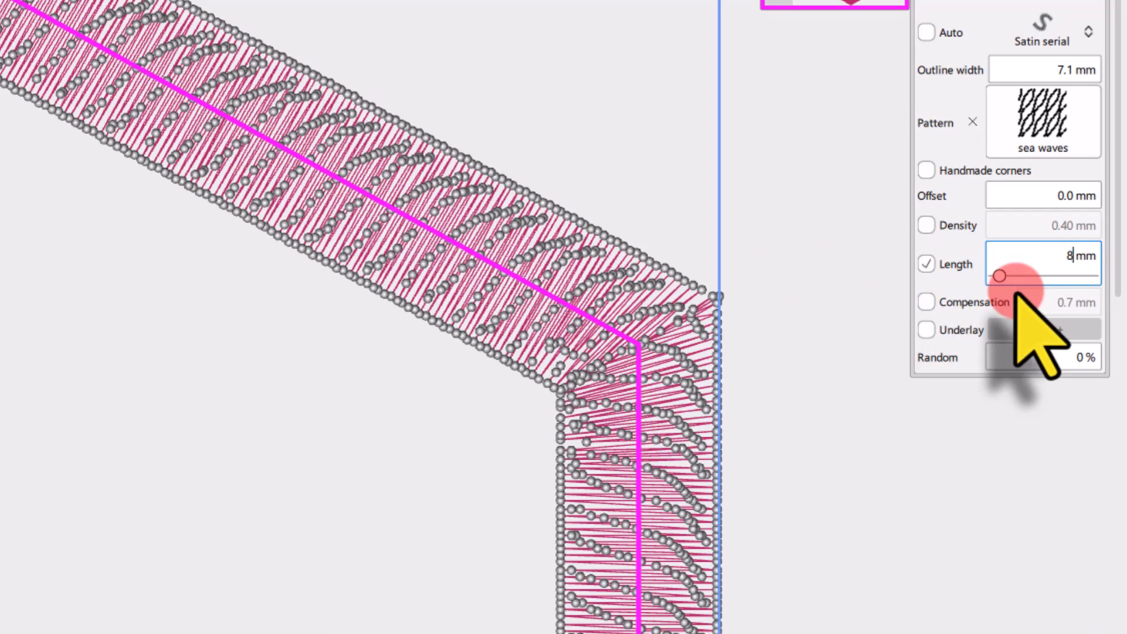
type("8")
key("Return")
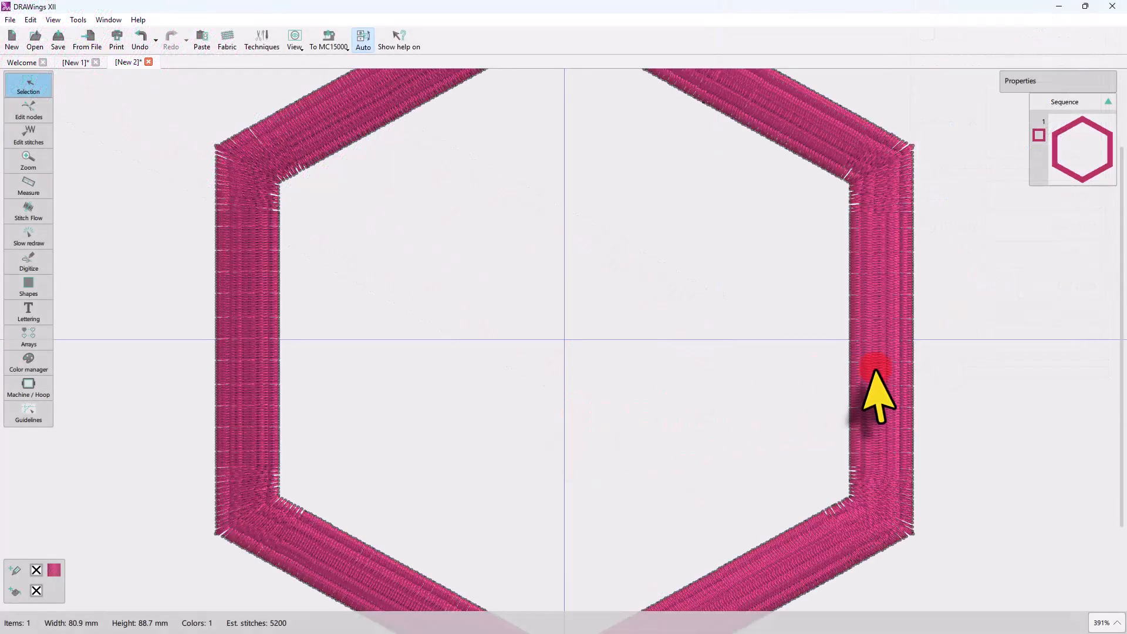
- Enable handmade corners for the inner square's satin outline and examine how the stitches turn at its corners
left_click(875, 365)
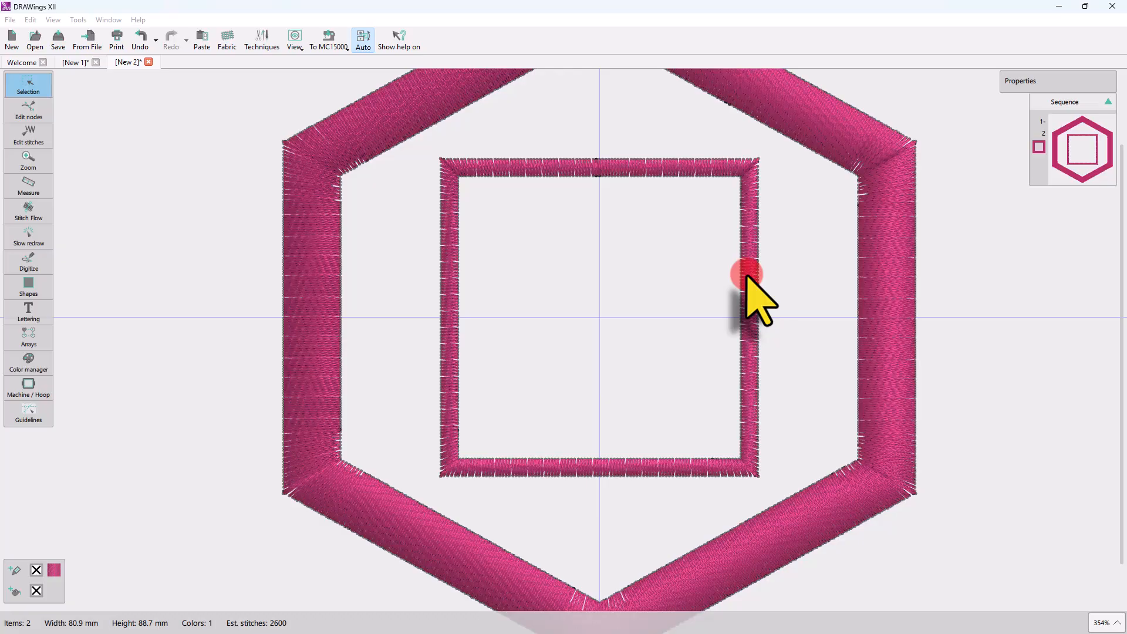
left_click(748, 275)
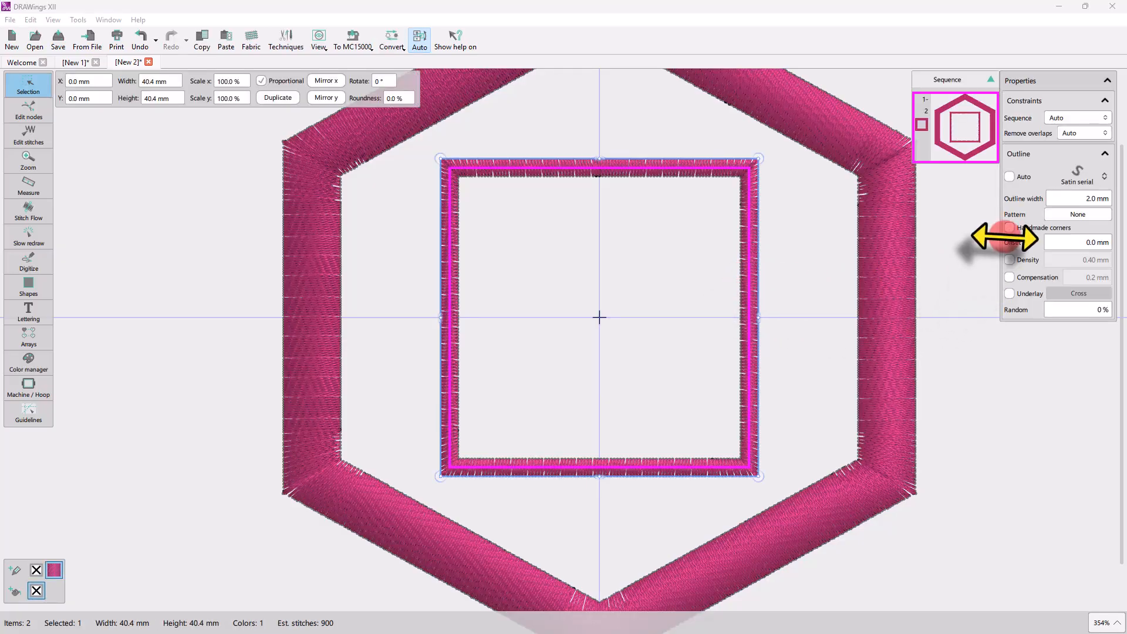
left_click(1010, 228)
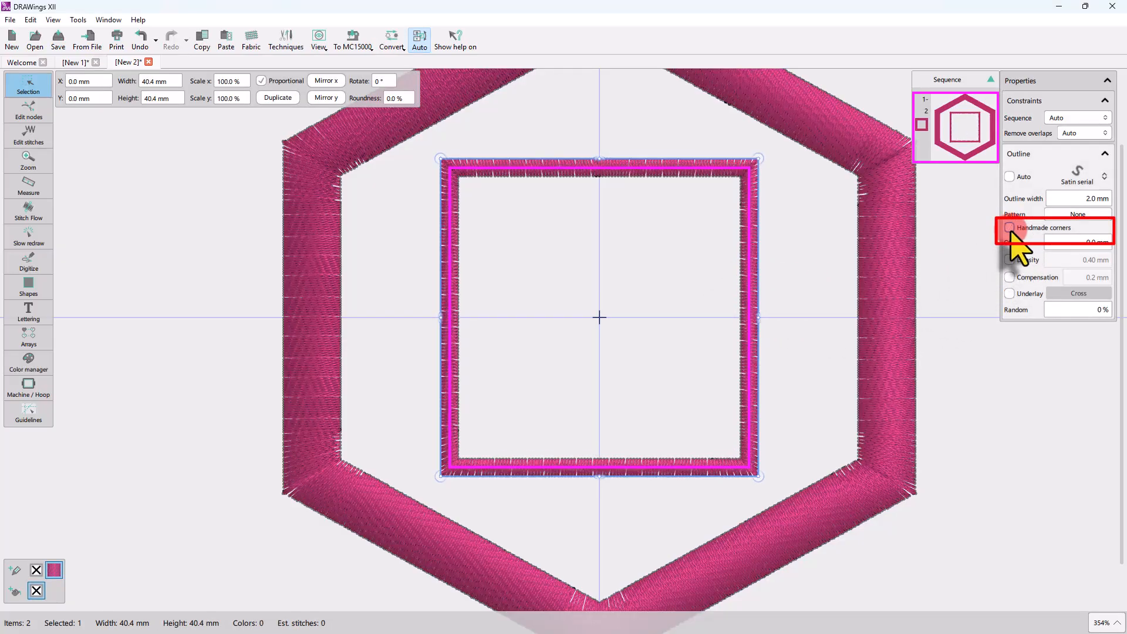
scroll(748, 159, "up", 6)
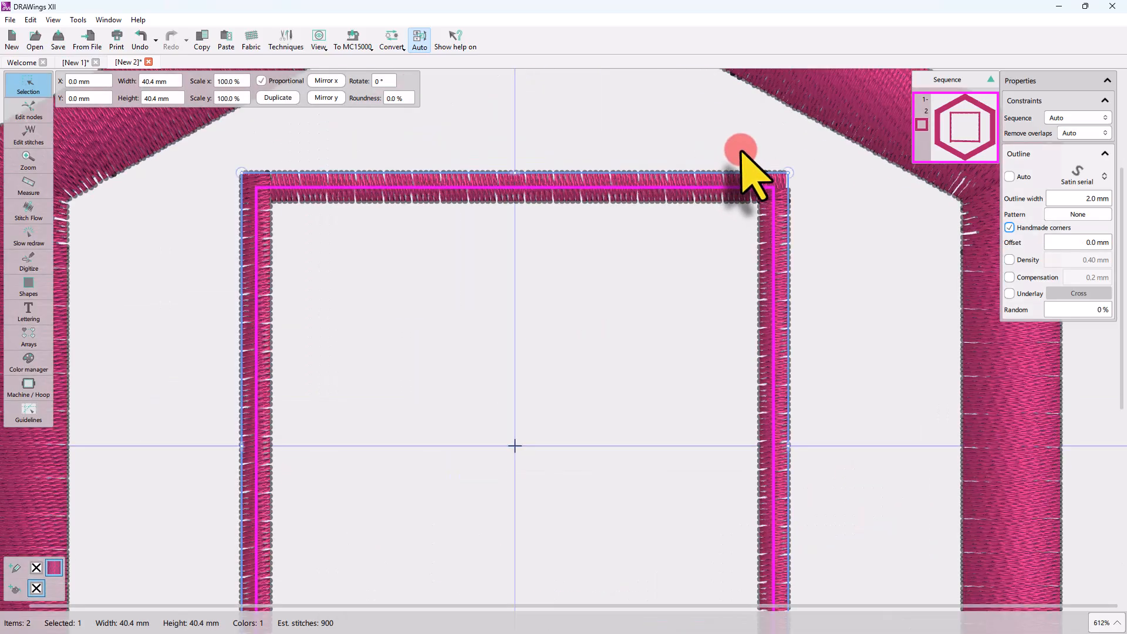
scroll(782, 259, "down", 3)
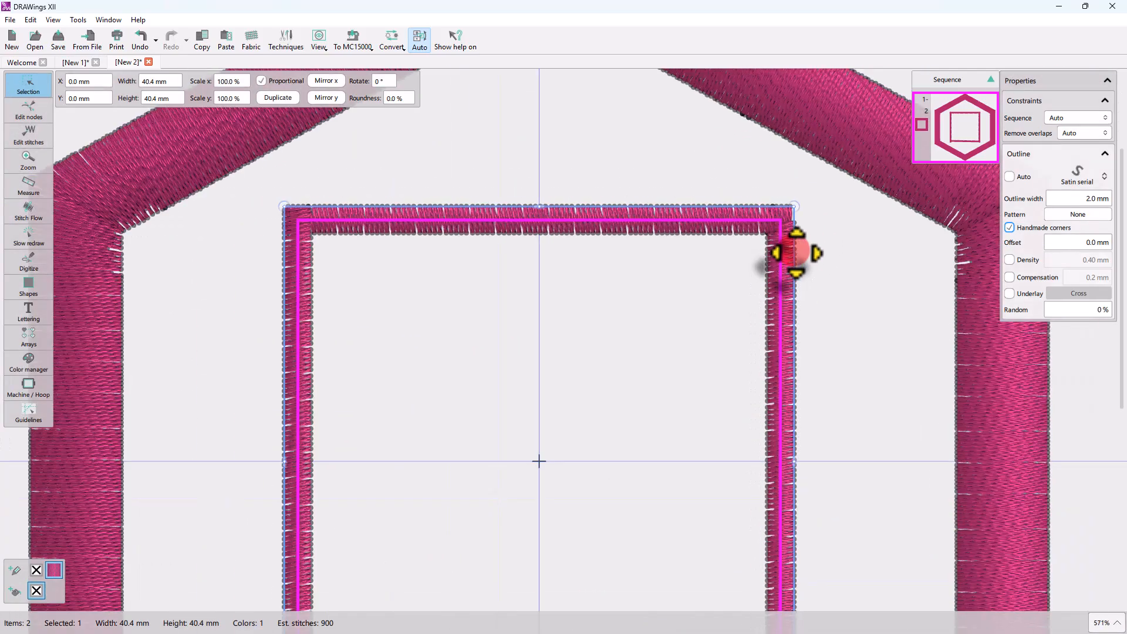
scroll(296, 270, "up", 2)
scroll(279, 264, "down", 5)
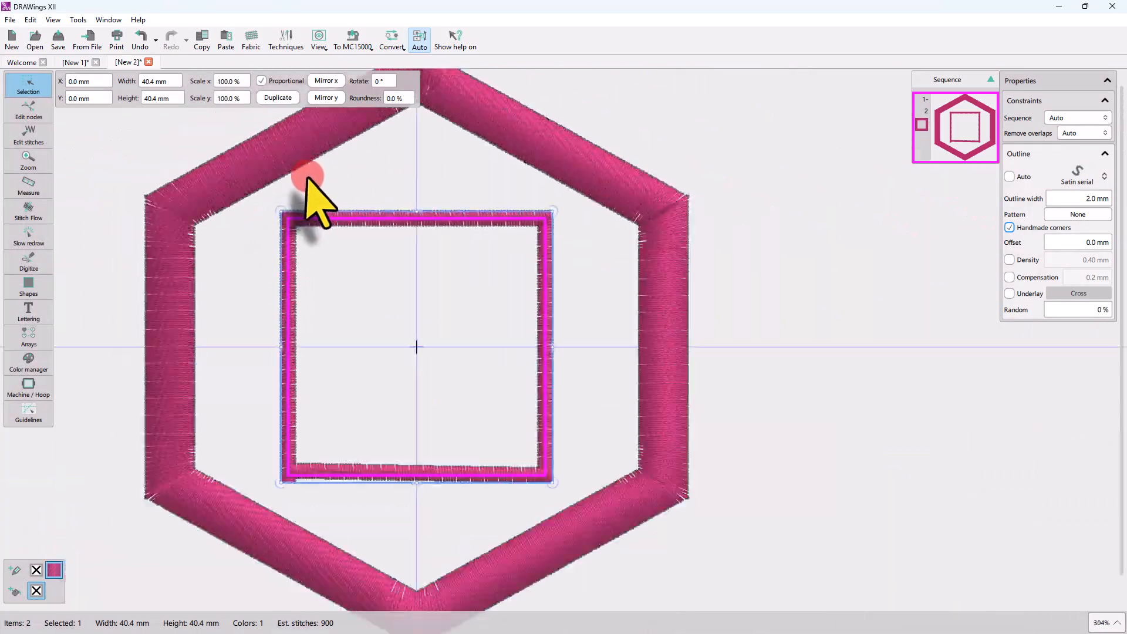
scroll(311, 200, "up", 1)
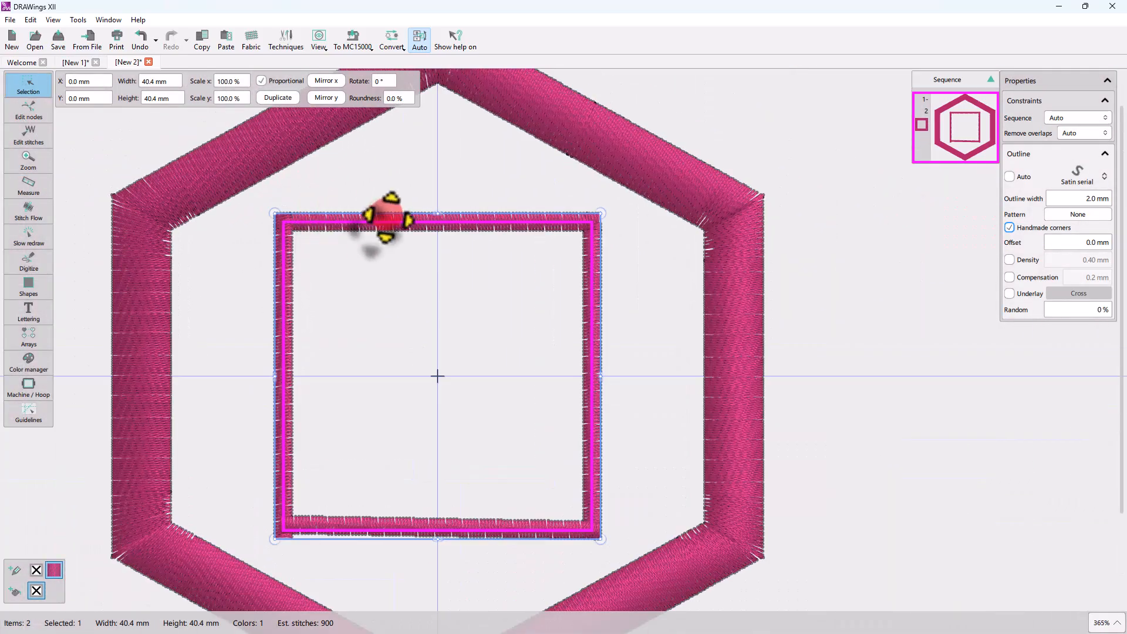
- Disable handmade corners for the square and set its outline offset to 1 mm
left_click(1010, 228)
left_click(1066, 243)
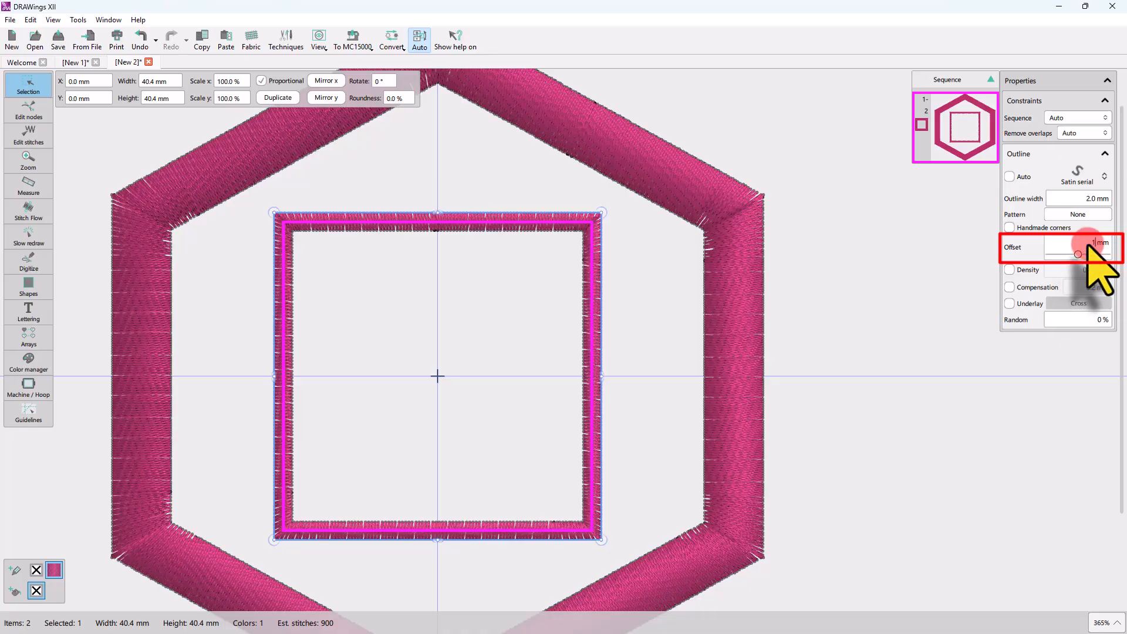
key("Return")
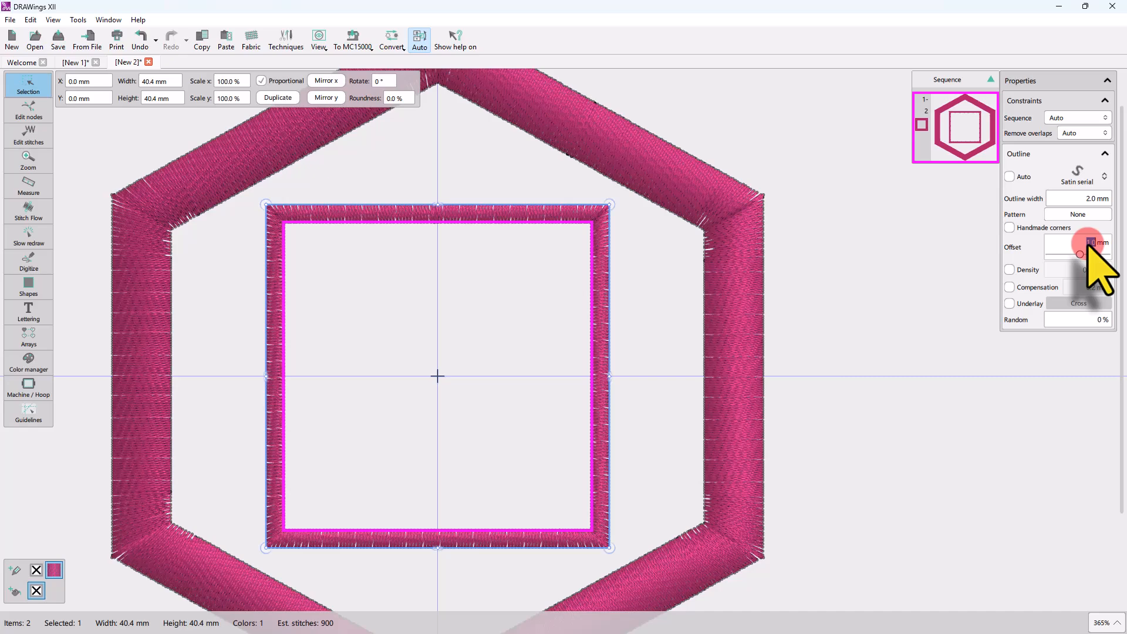
scroll(352, 372, "up", 1)
scroll(370, 347, "down", 2)
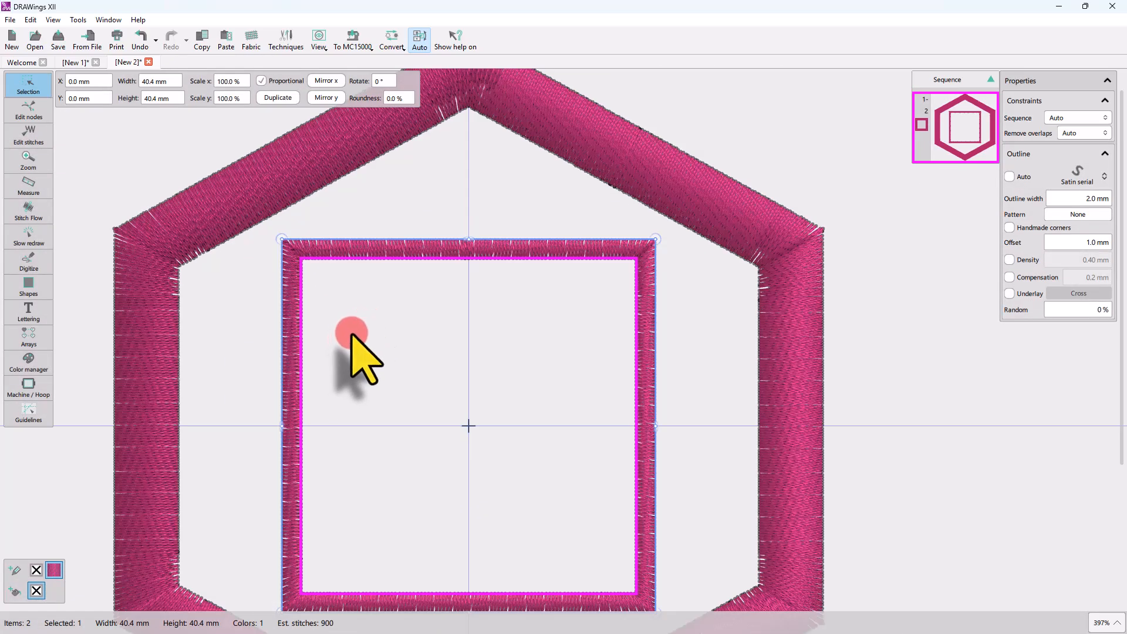
scroll(330, 371, "down", 1)
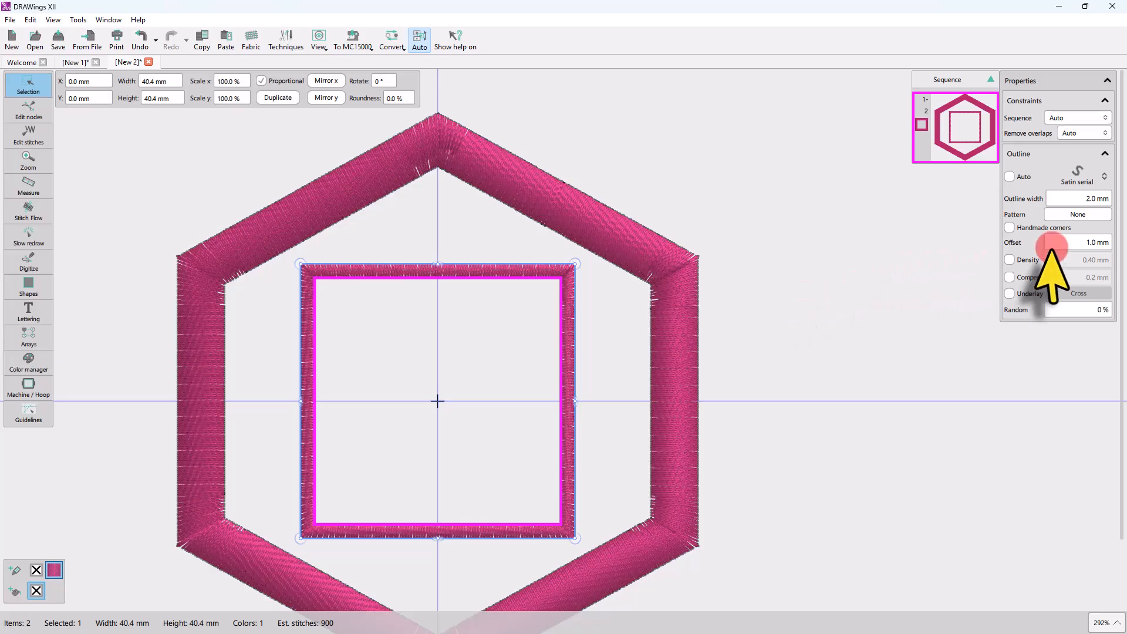
- Increase the square's outline offset to 3 mm
left_click(1076, 241)
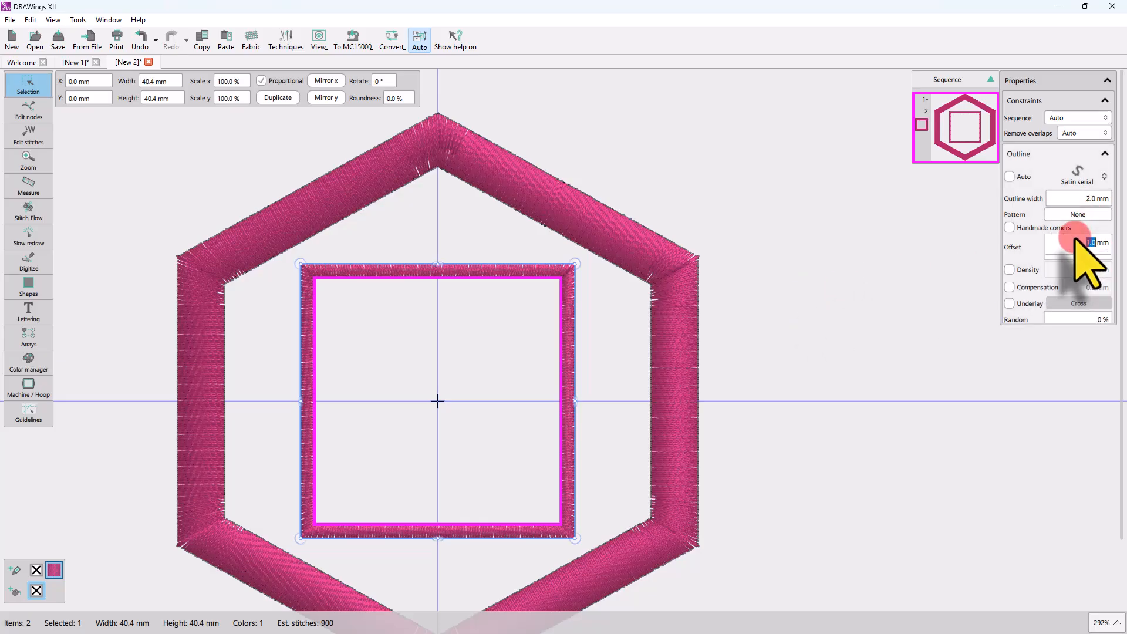
type("3")
key("Return")
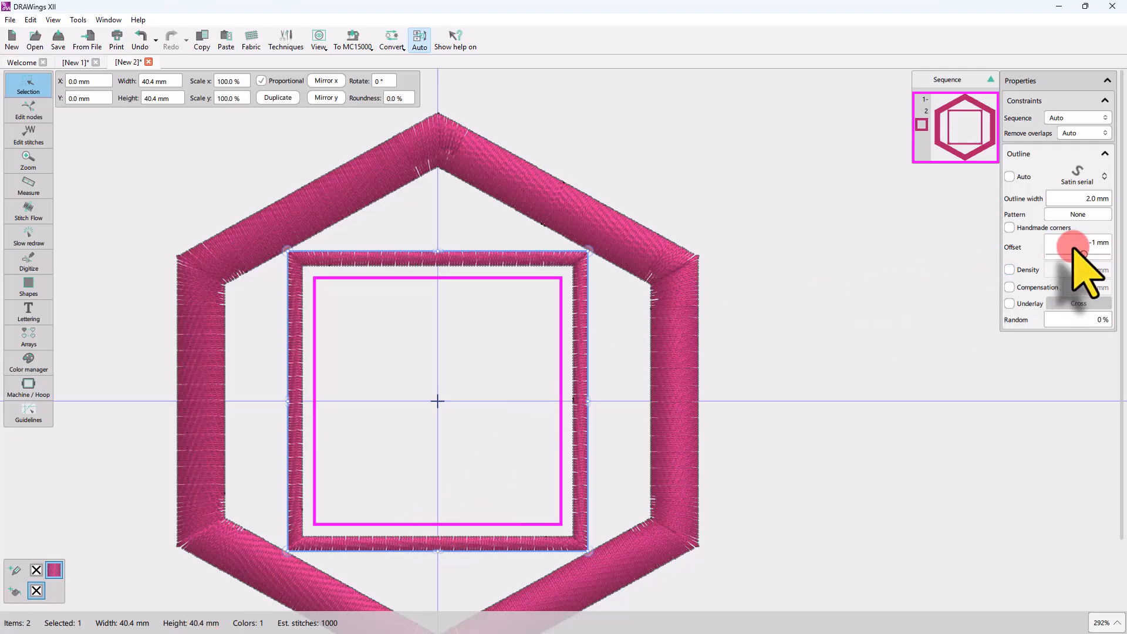
- Try an outline offset of -1 mm on the square and reset it to 0 mm
type("-1")
key("Return")
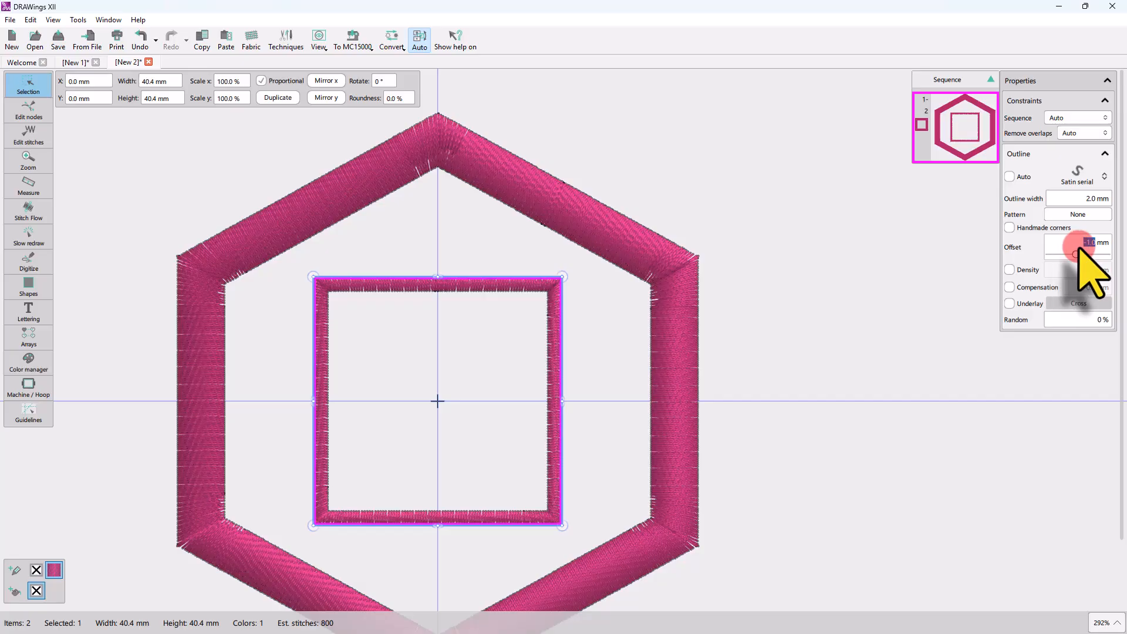
type("0")
key("Return")
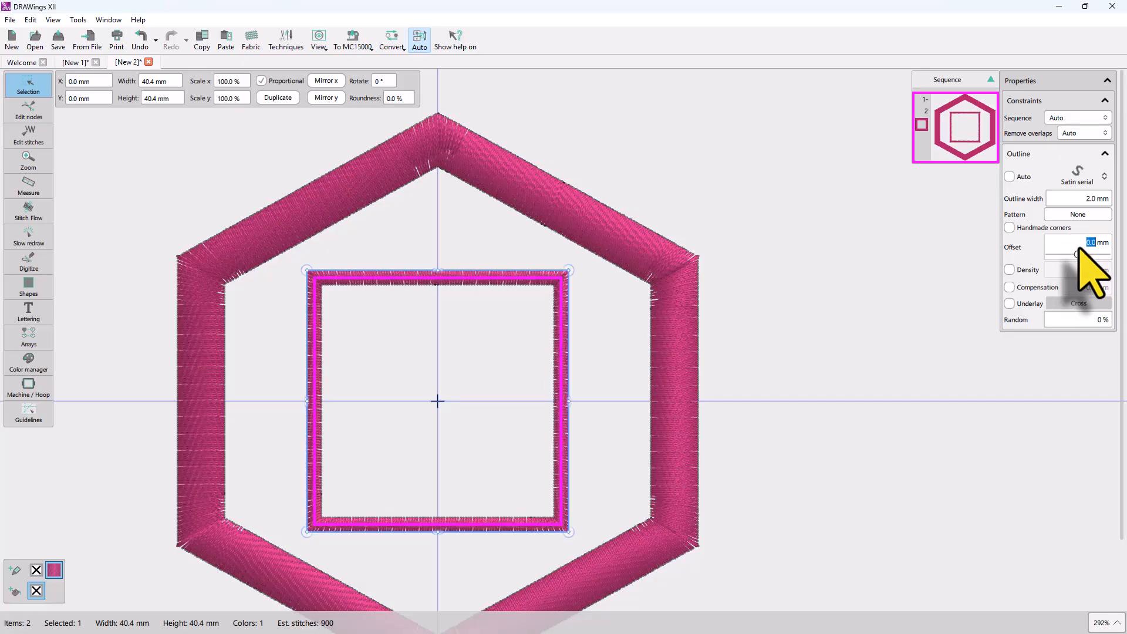
- Show the stitches as thin lines with their stitch points, enable custom density for the square's outline and set it to 0.3 mm
scroll(418, 264, "up", 3)
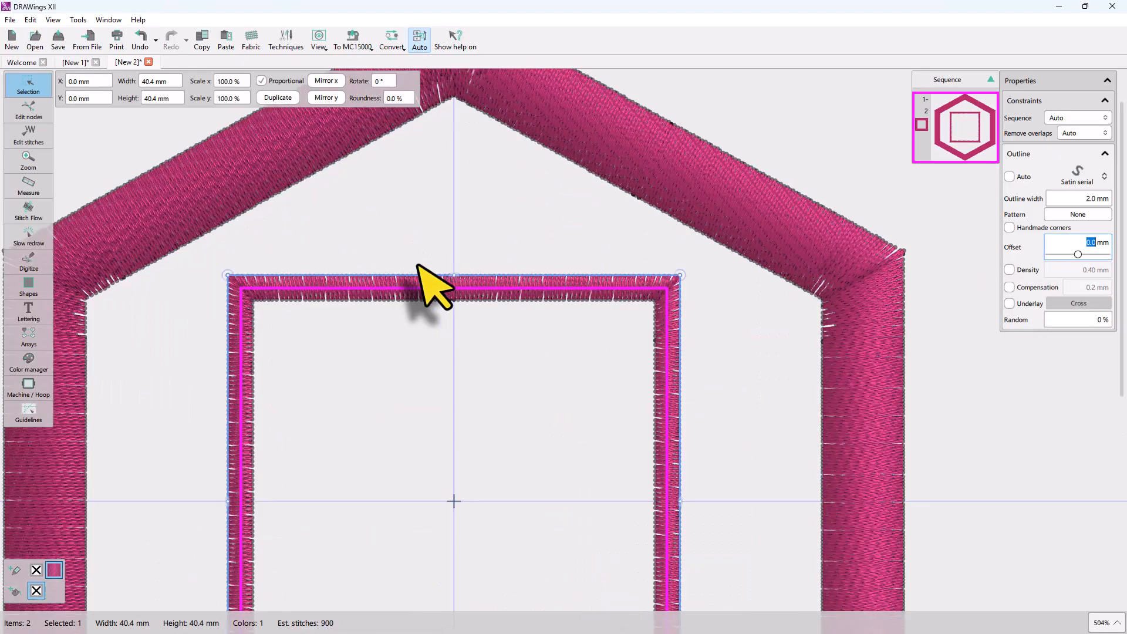
scroll(435, 287, "up", 3)
left_click(517, 335)
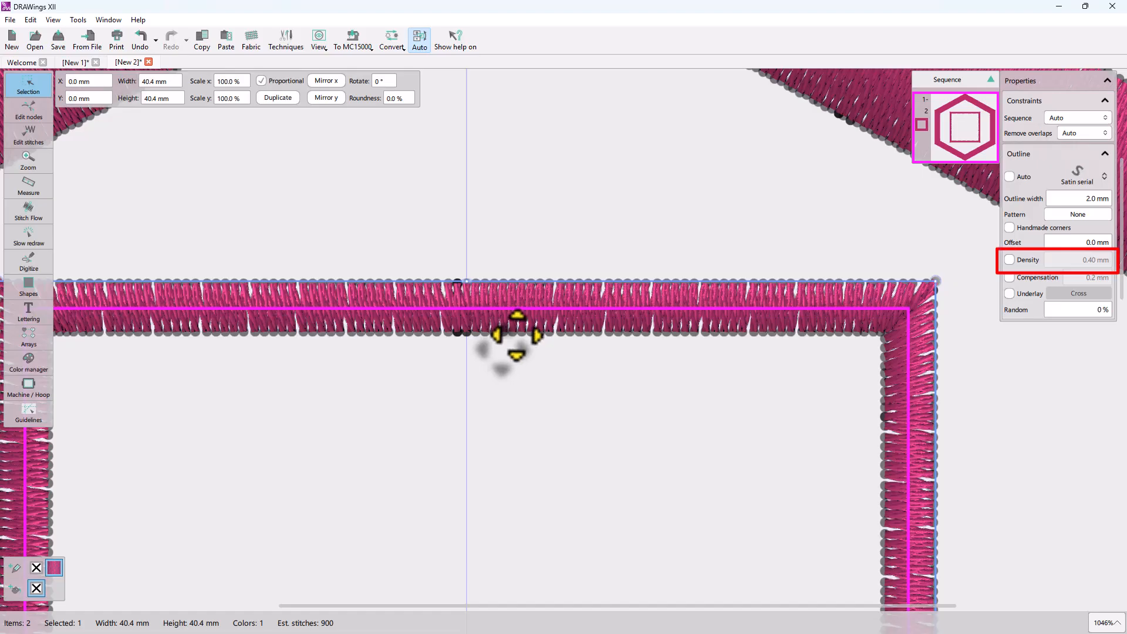
key("3")
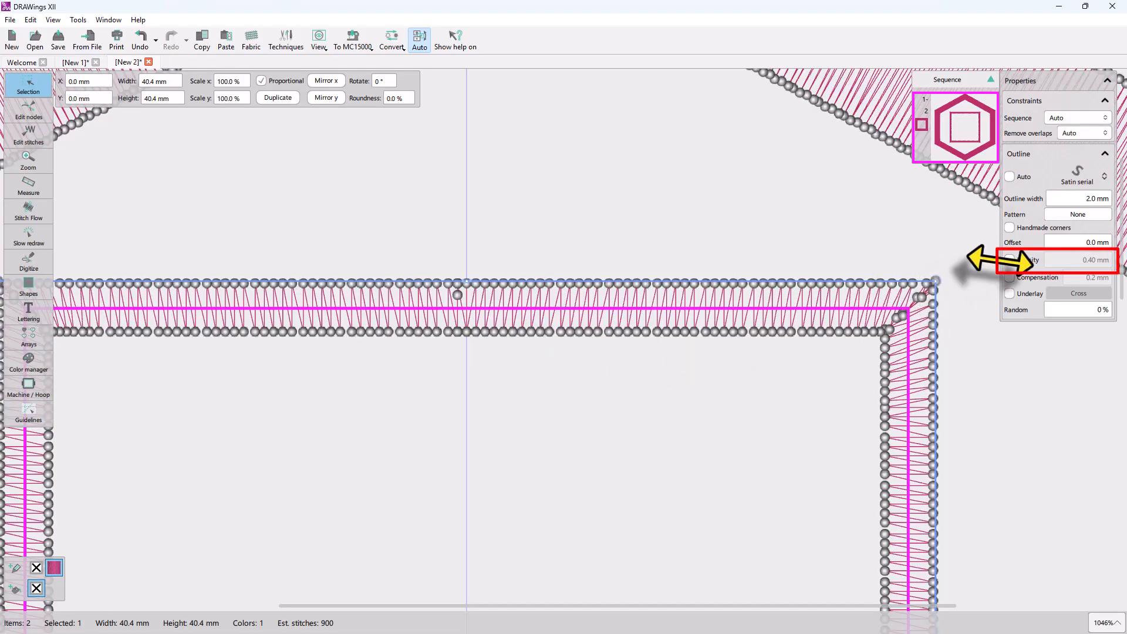
left_click(1010, 260)
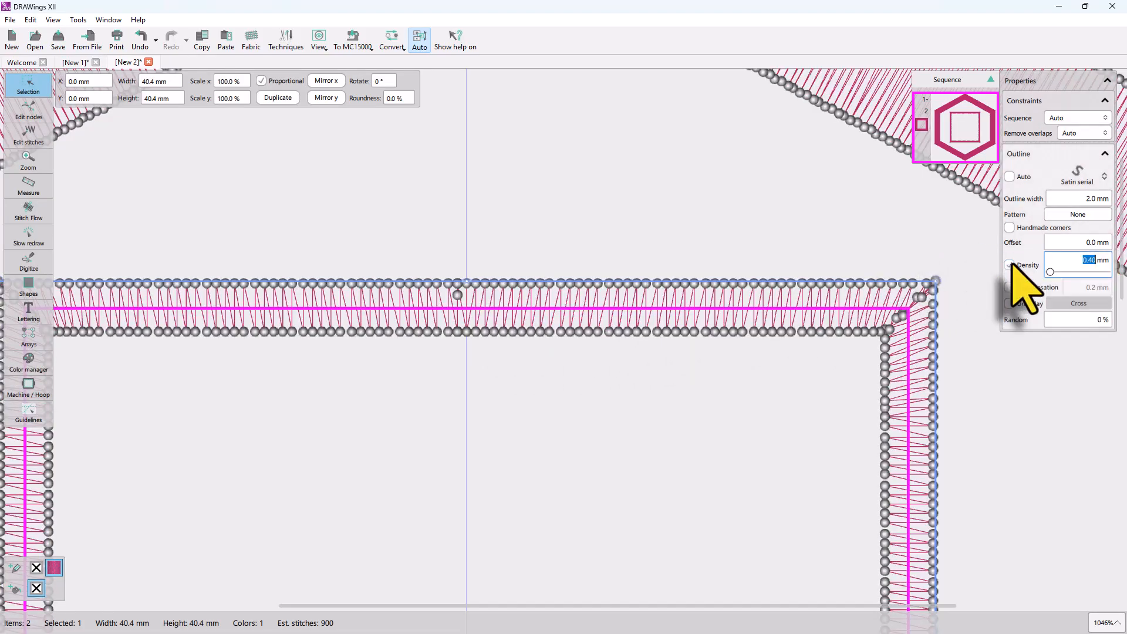
double_click(1088, 261)
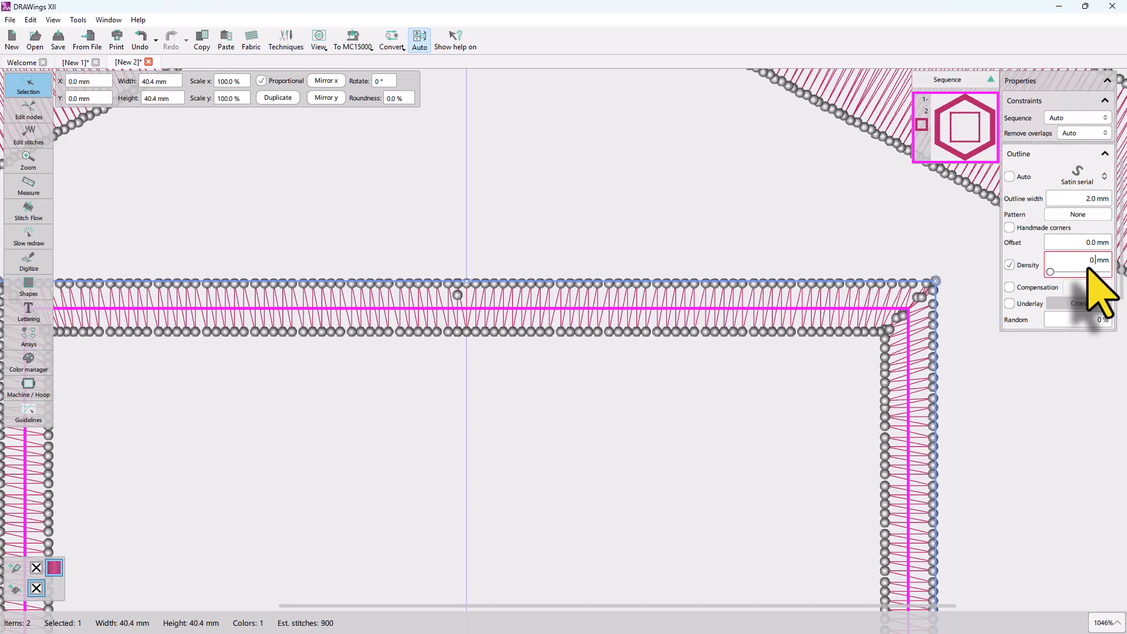
type("3")
key("Return")
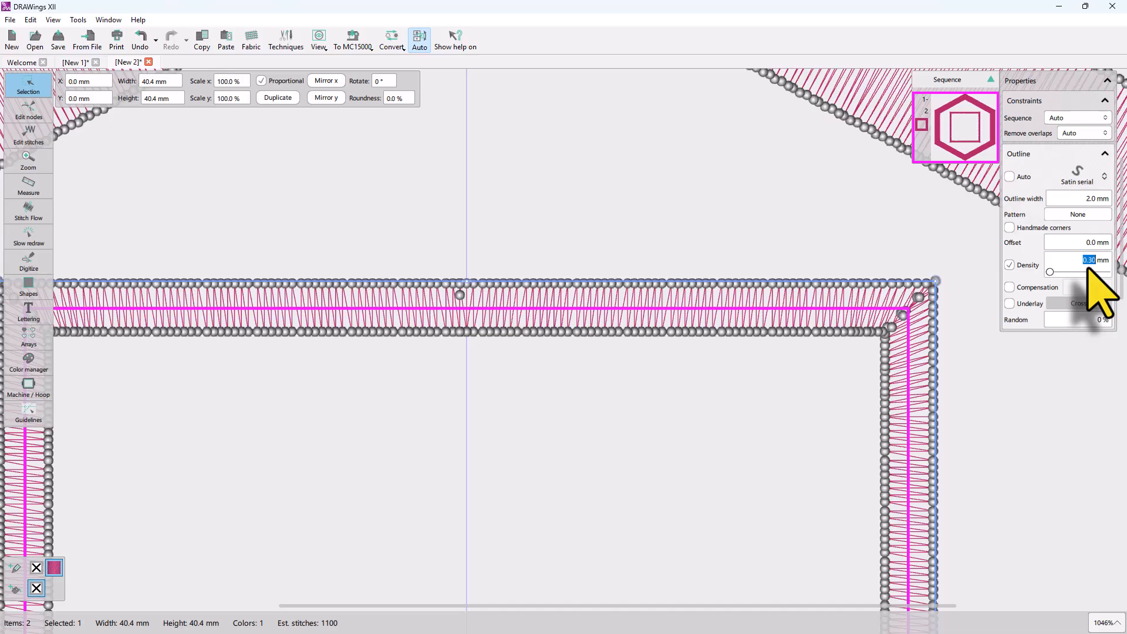
- Loosen the density of the square's outline to 0.6 mm and then 0.8 mm
type("0.6")
key("Return")
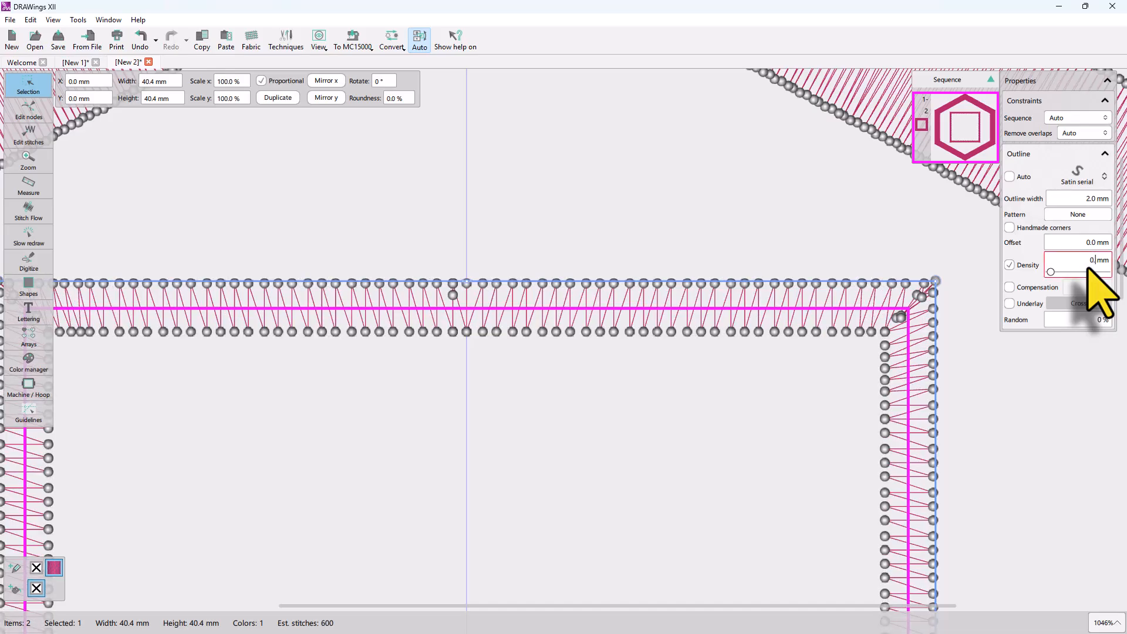
type("0.8")
key("Return")
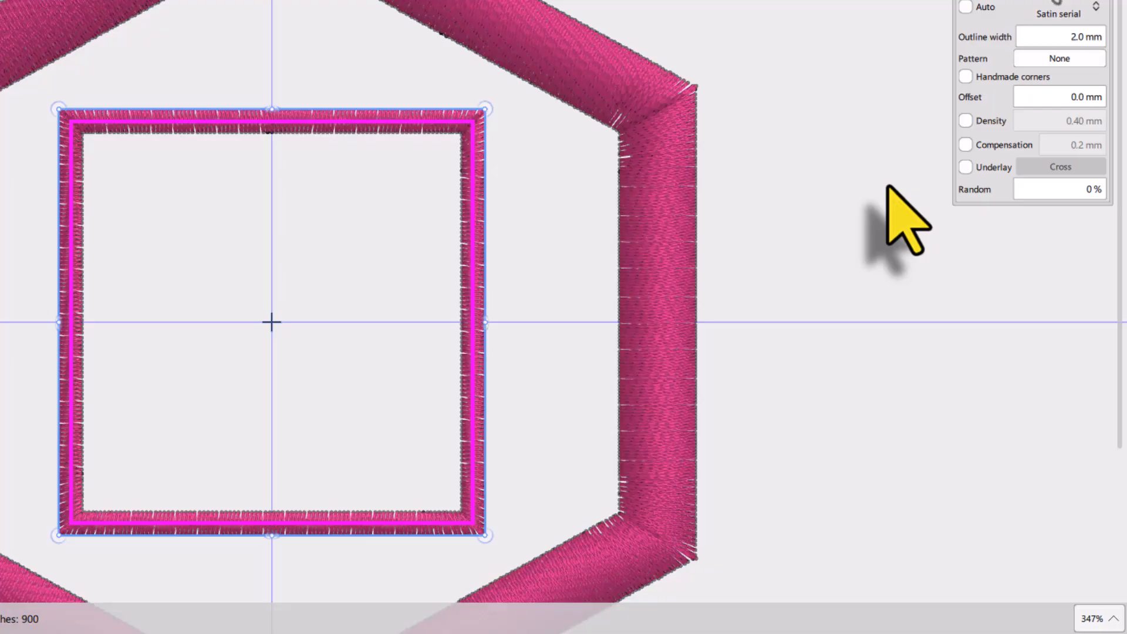
- Enable compensation for the square's outline and measure the width of the satin along its upper edge
left_click(965, 145)
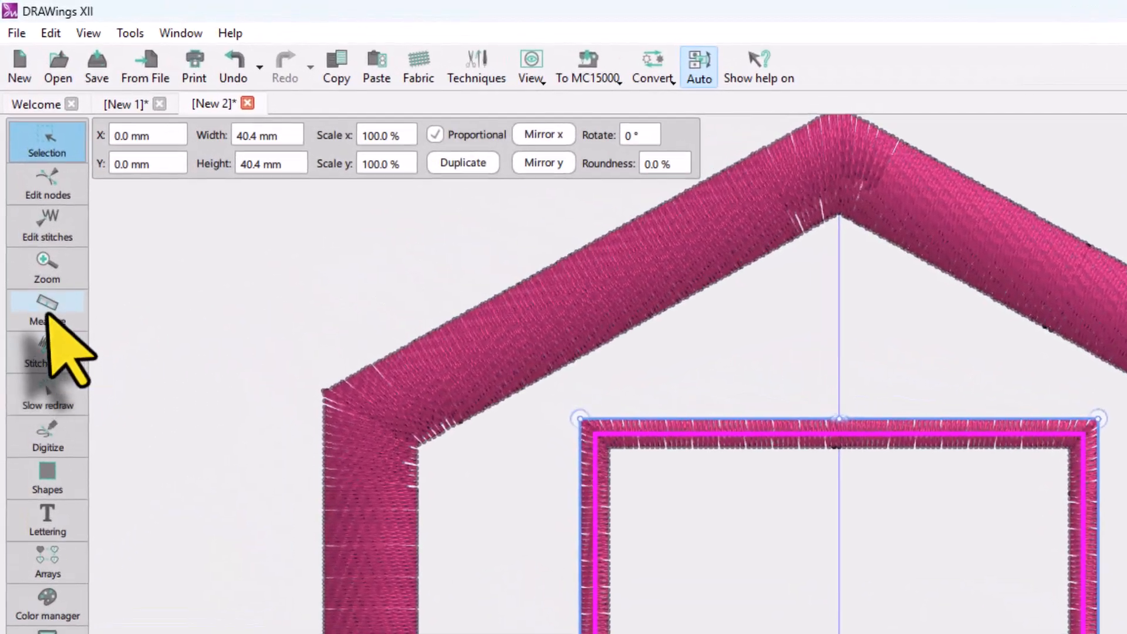
left_click(49, 311)
scroll(831, 416, "up", 3)
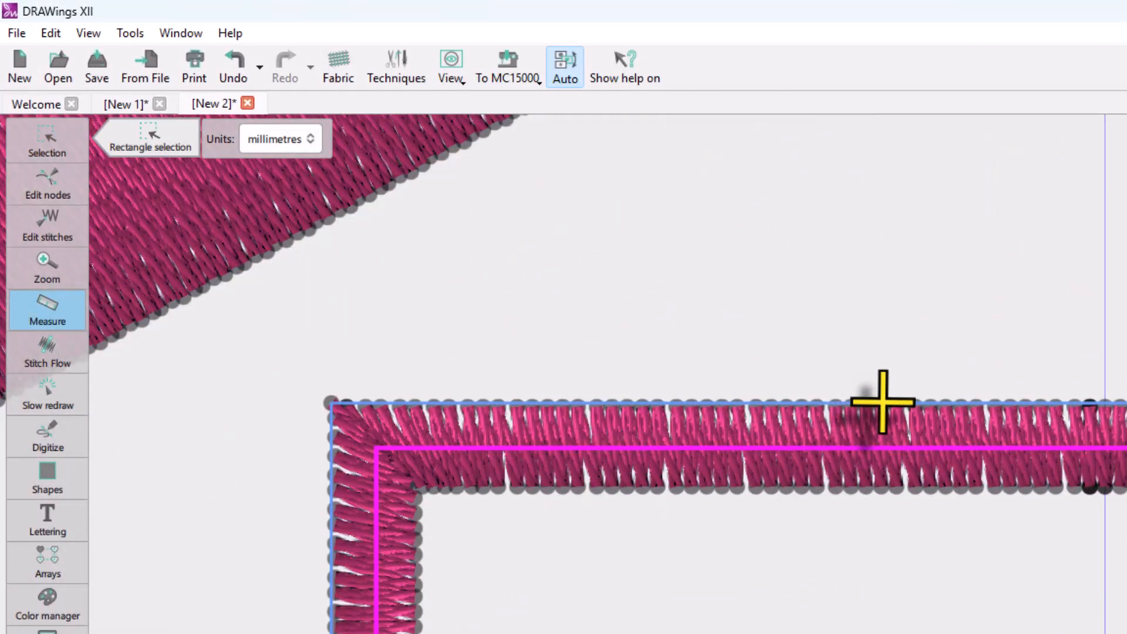
left_click_drag(881, 404, 878, 489)
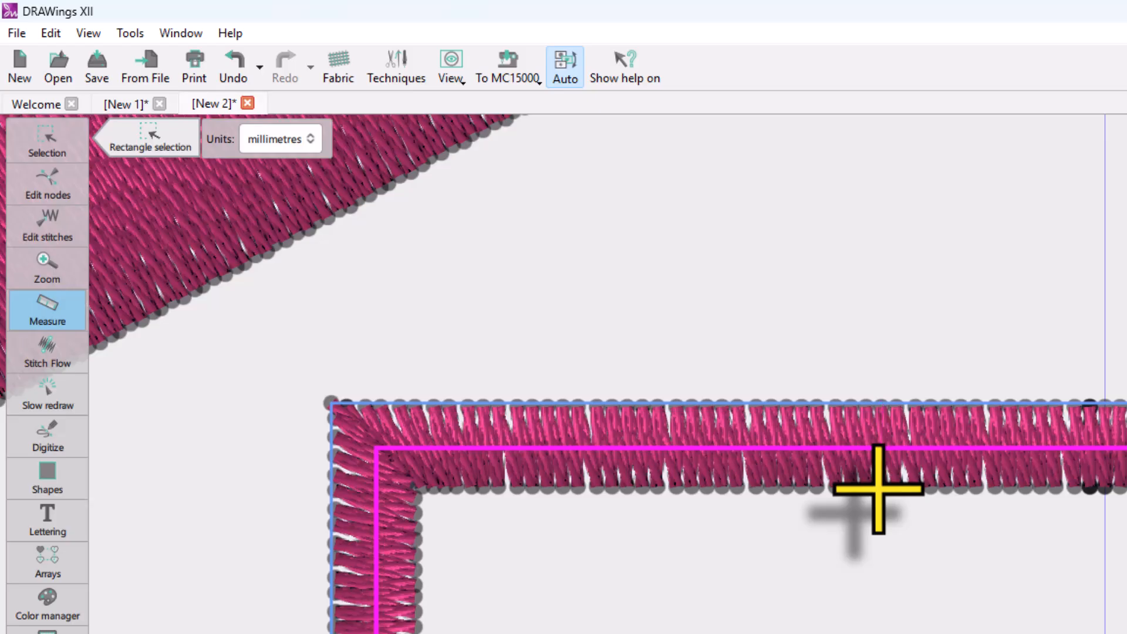
- Simulate the sewing to about stitch 2699 in Slow redraw and measure the width of the sewn satin on the square's upper edge
left_click(58, 389)
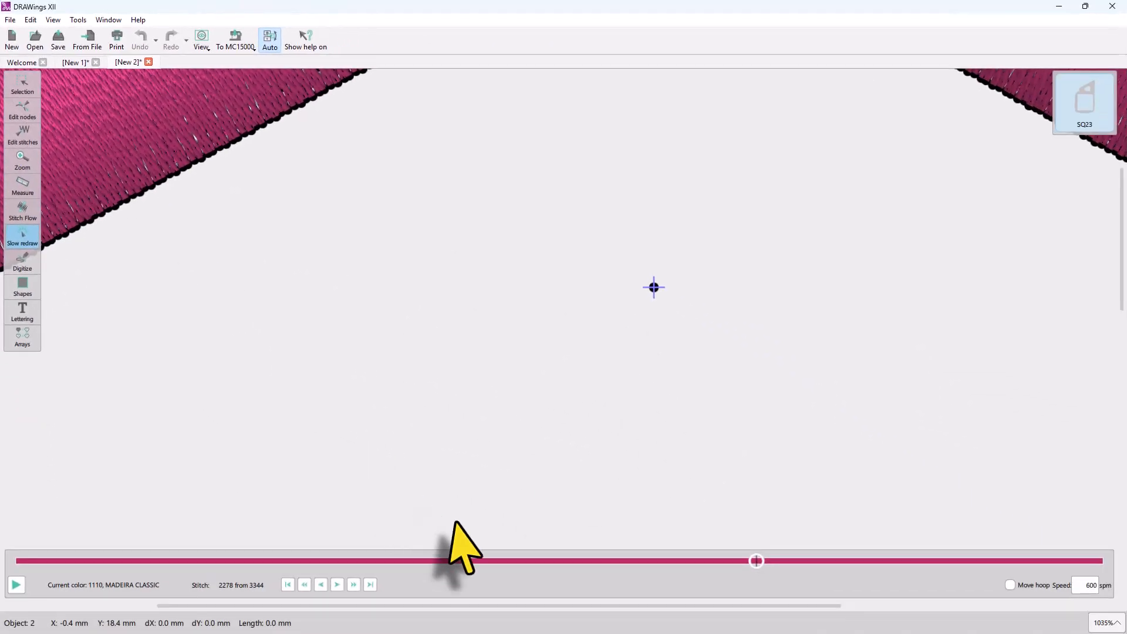
left_click(891, 561)
left_click(32, 186)
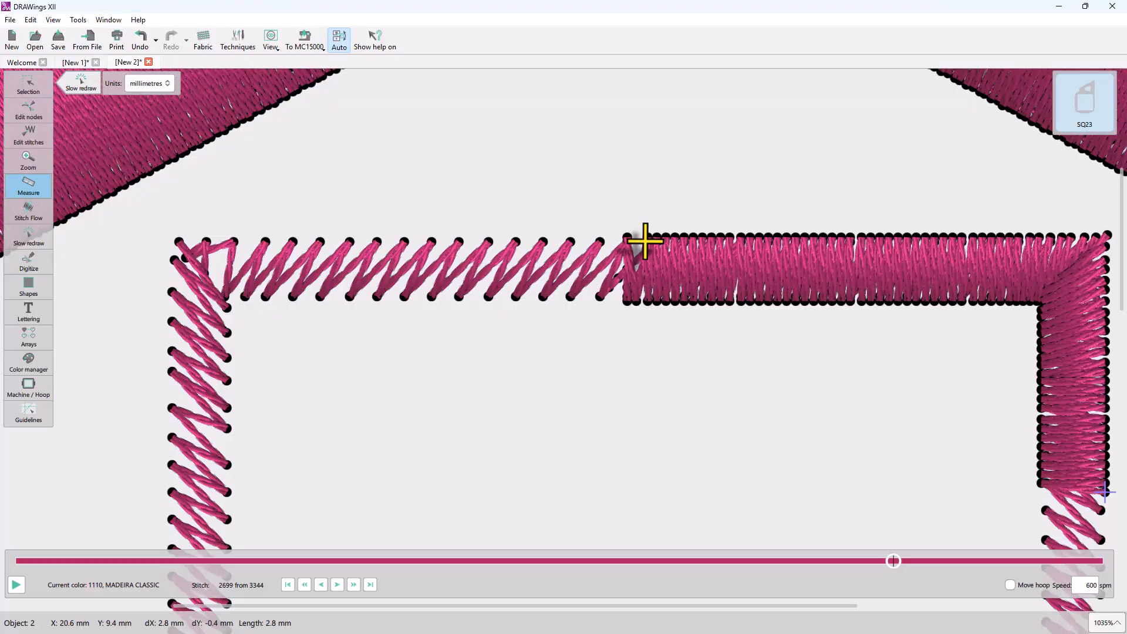
left_click_drag(1080, 400, 1081, 497)
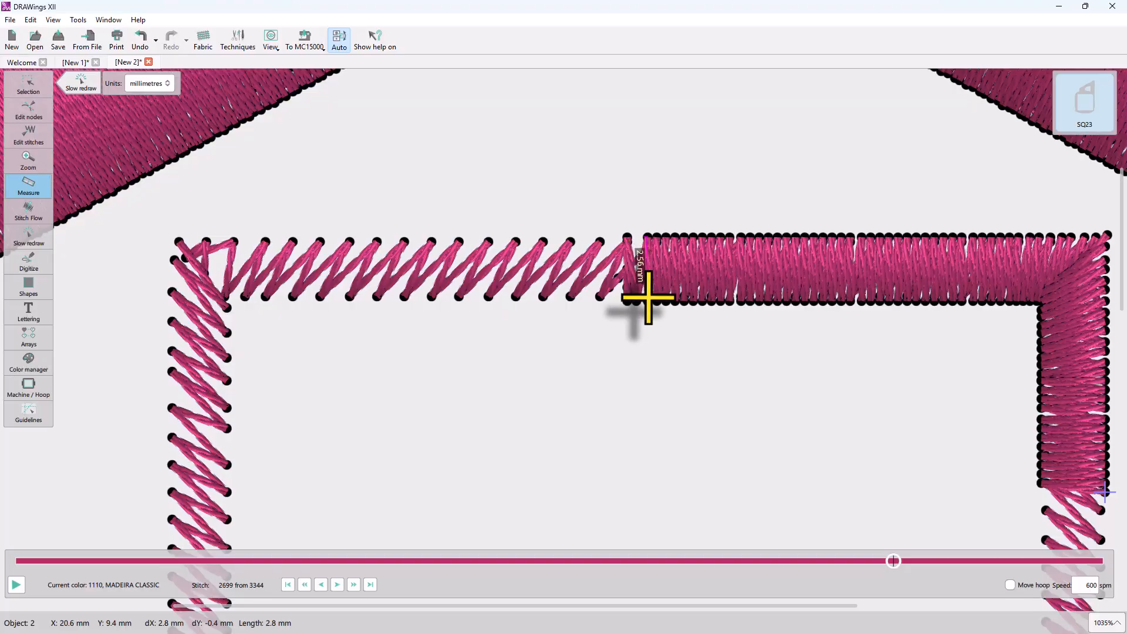
left_click_drag(648, 298, 642, 310)
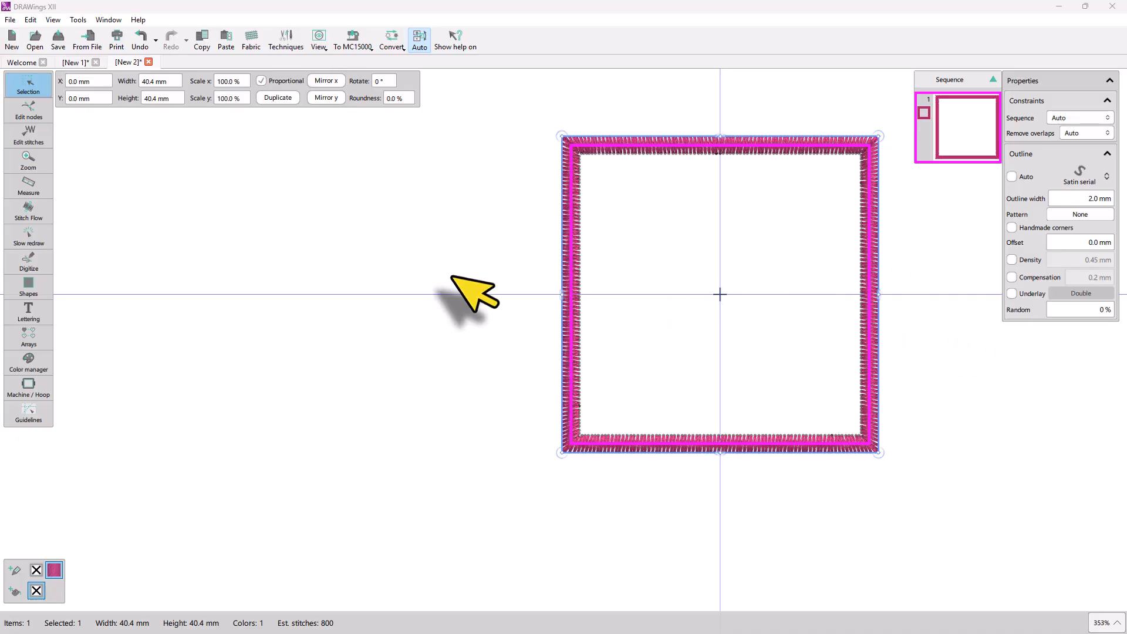
- Play the square's stitching to about stitch 201 in Slow redraw to examine its underlay, and return to object selection
left_click(35, 241)
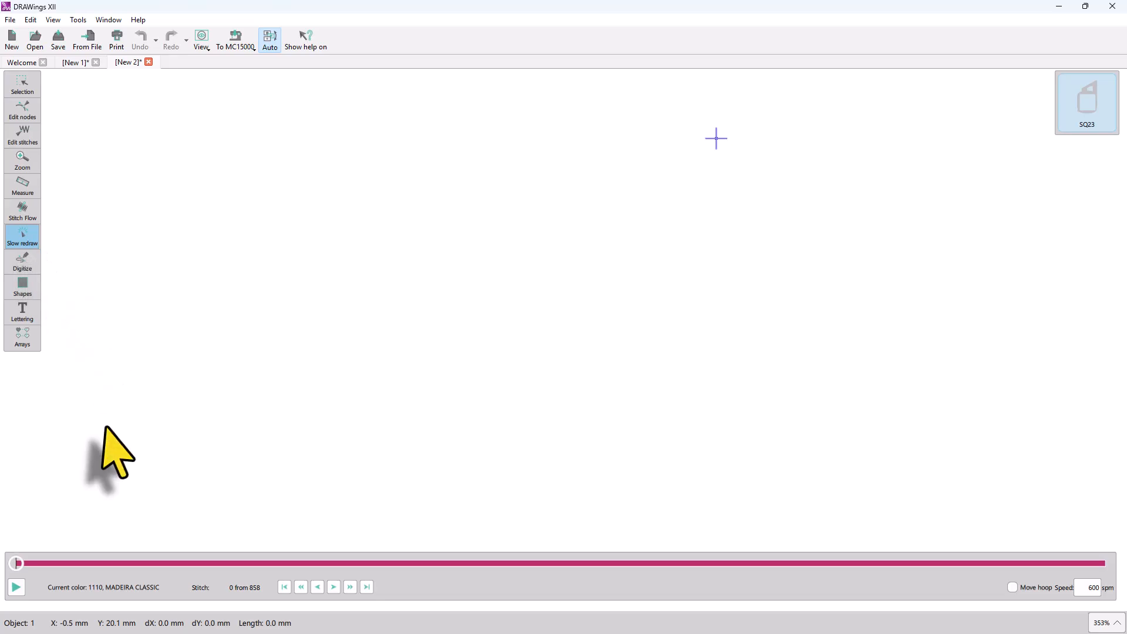
left_click_drag(16, 563, 273, 562)
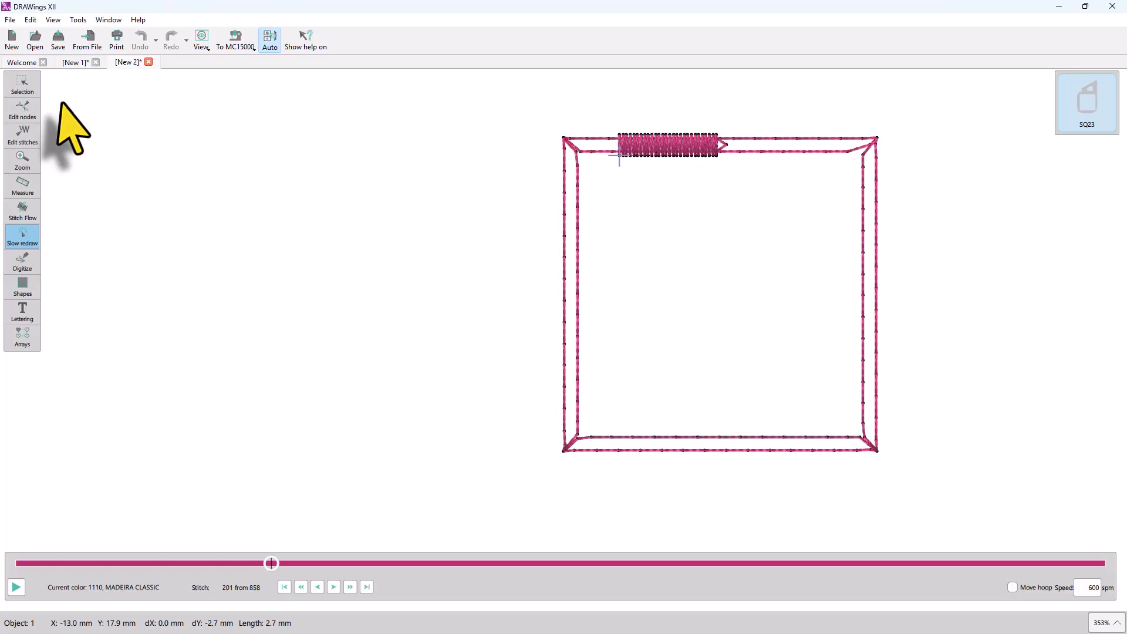
left_click(23, 85)
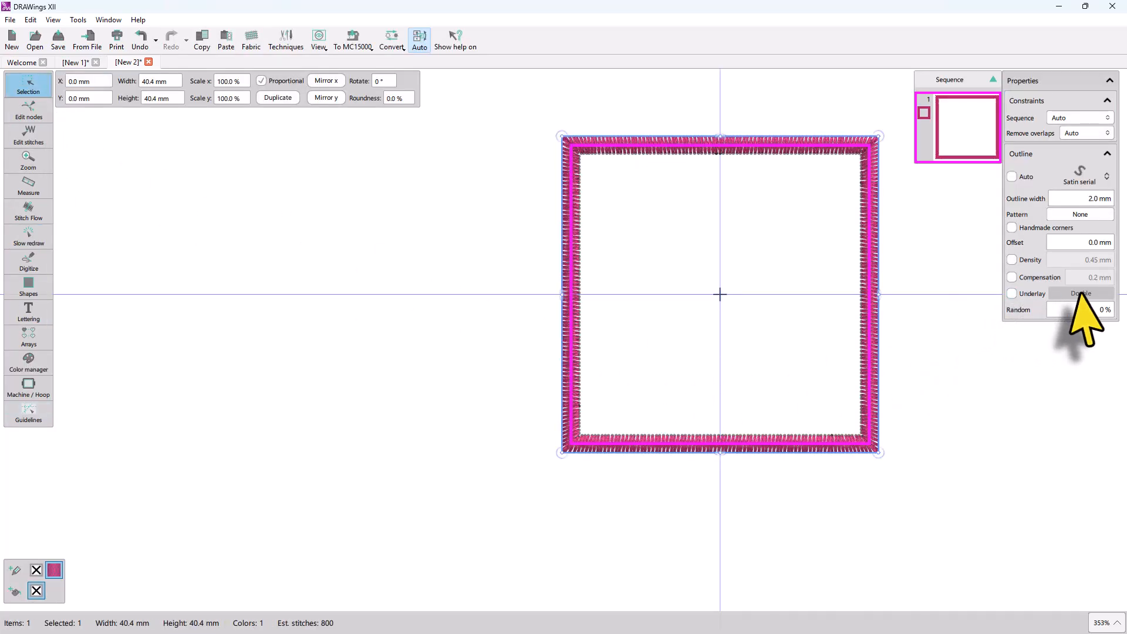
- Enable Single underlay for the square's outline and simulate its sewing to about stitch 391 in Slow redraw, and return to object selection
left_click(1012, 295)
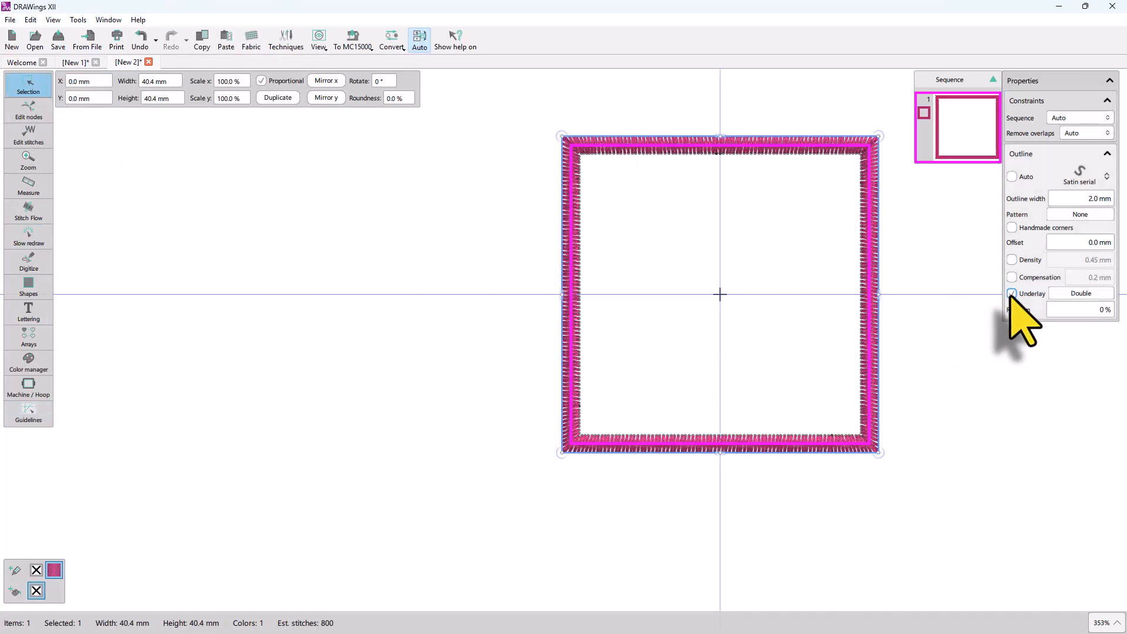
left_click(1082, 295)
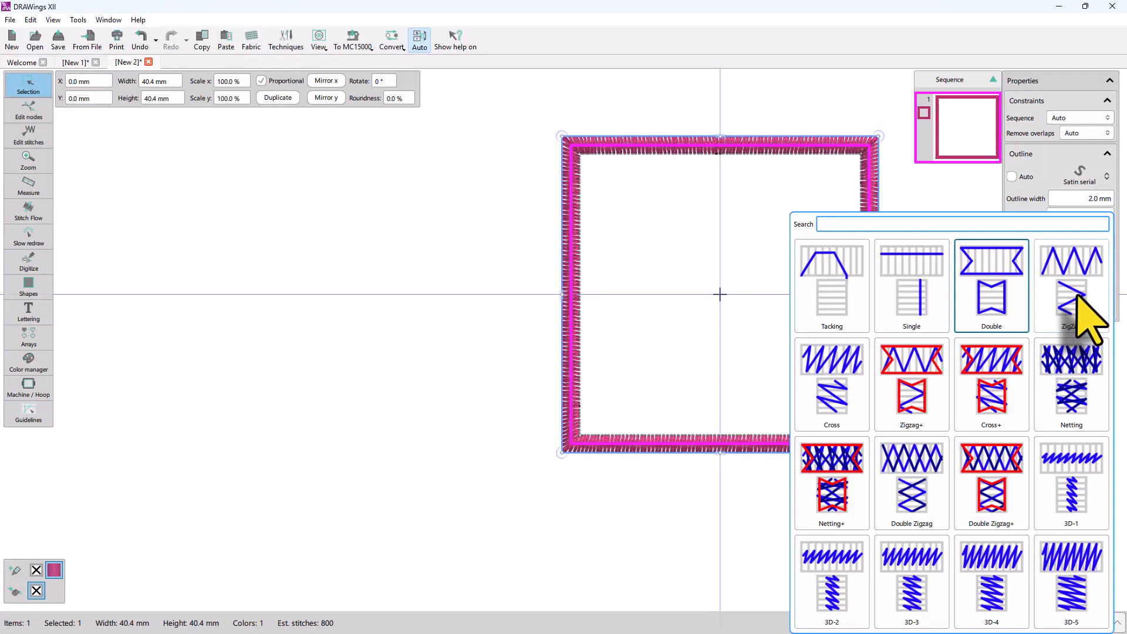
left_click(907, 284)
left_click(46, 243)
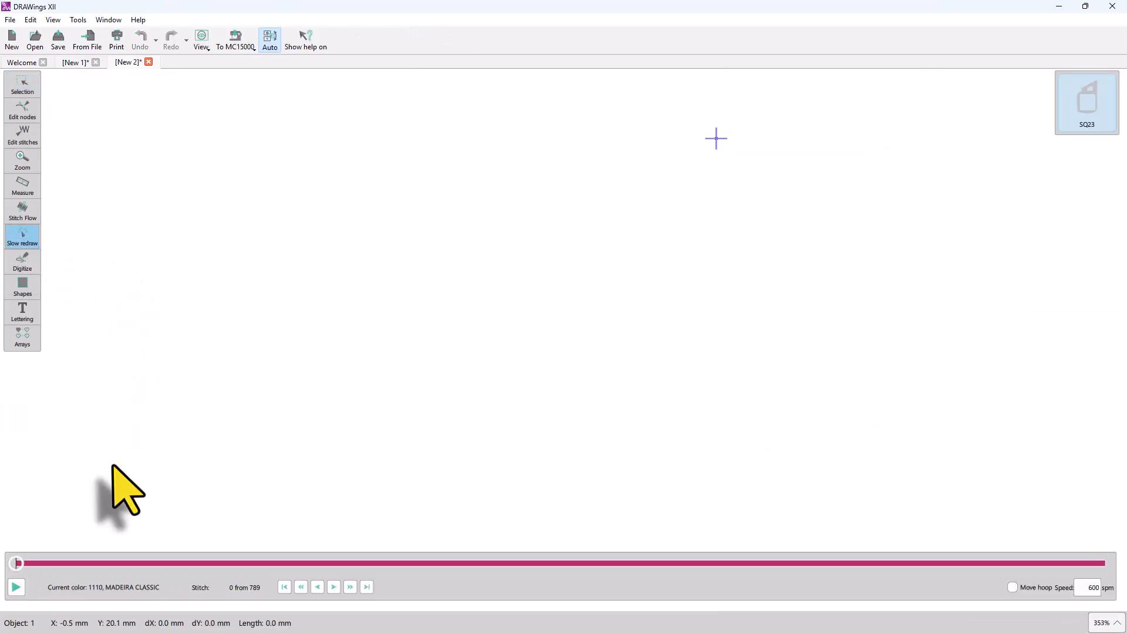
left_click_drag(16, 563, 555, 563)
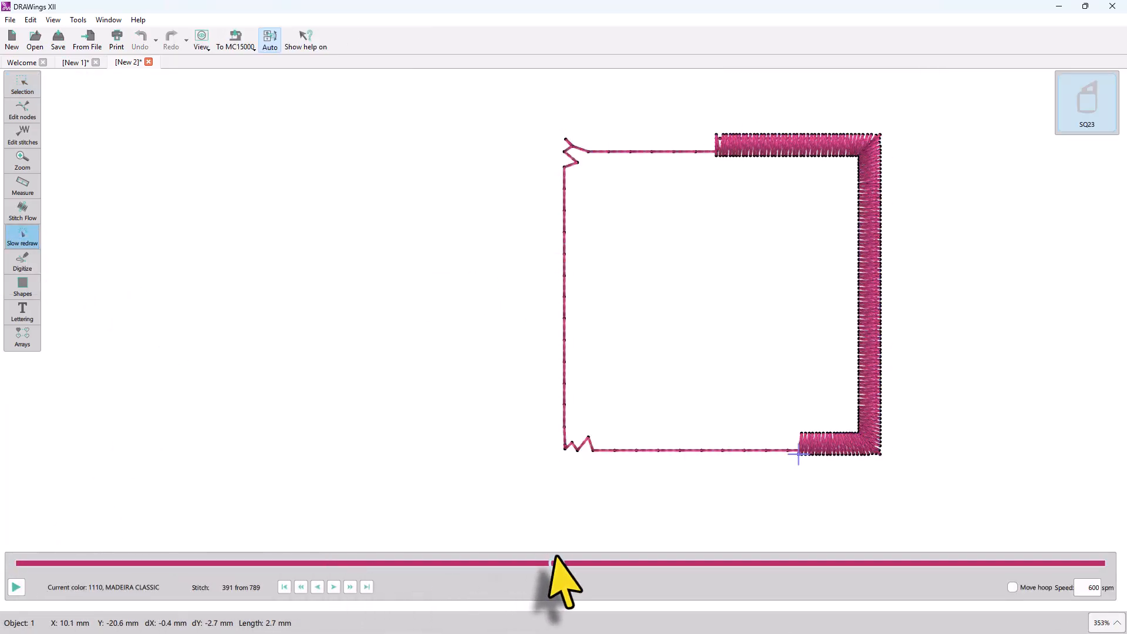
left_click(18, 88)
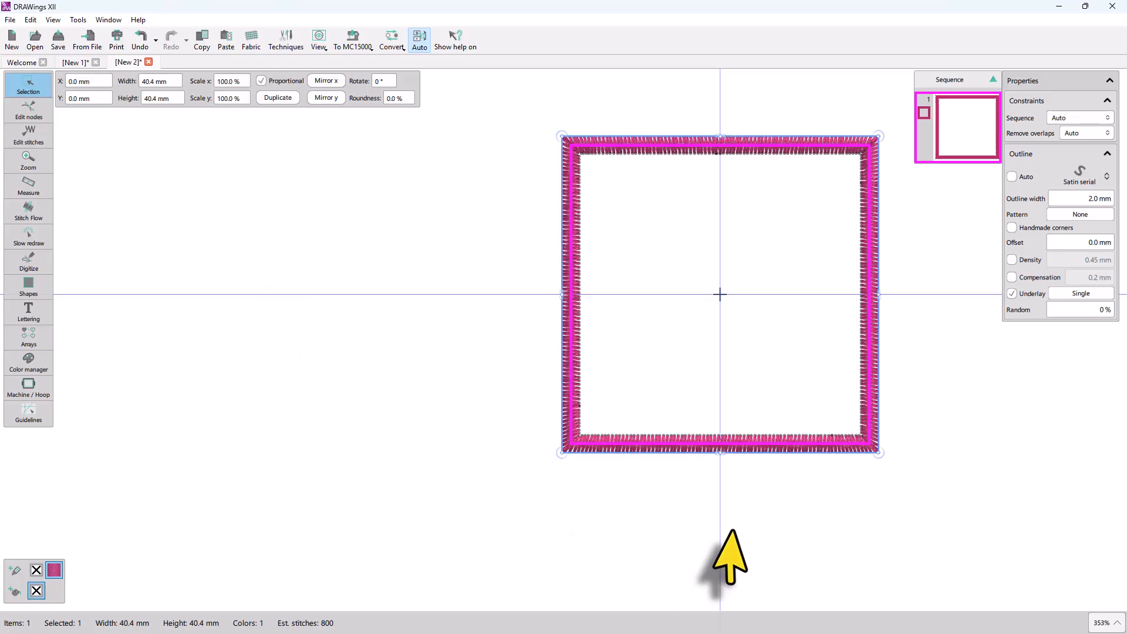
- Change the outline's underlay to Netting and simulate its sewing to about stitch 728 in Slow redraw, and return to object selection
left_click(1068, 293)
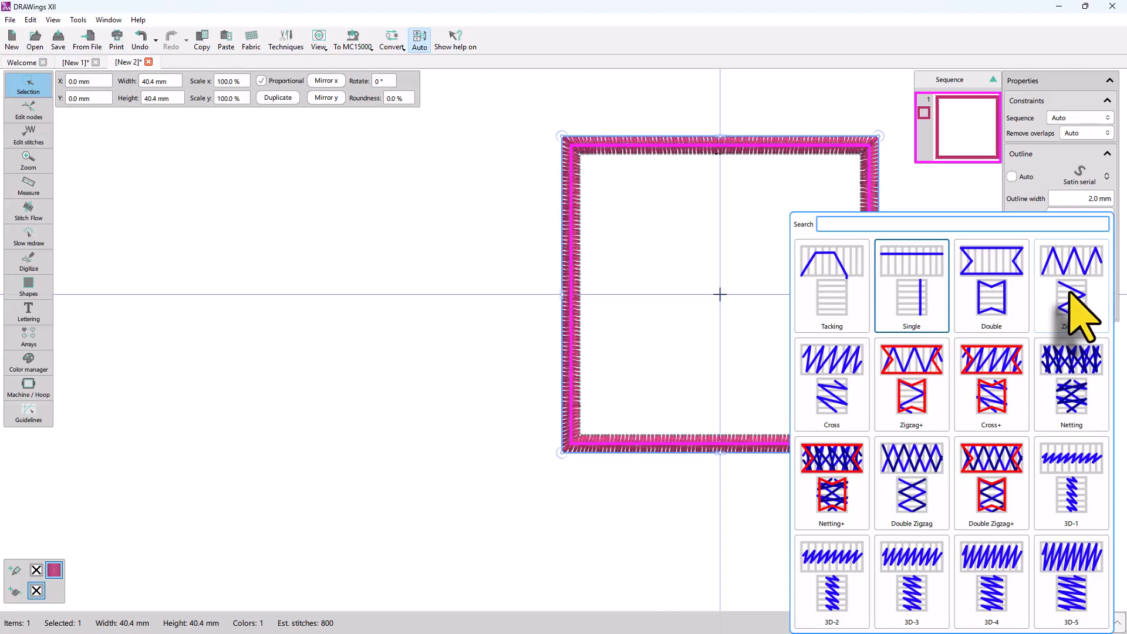
left_click(1051, 392)
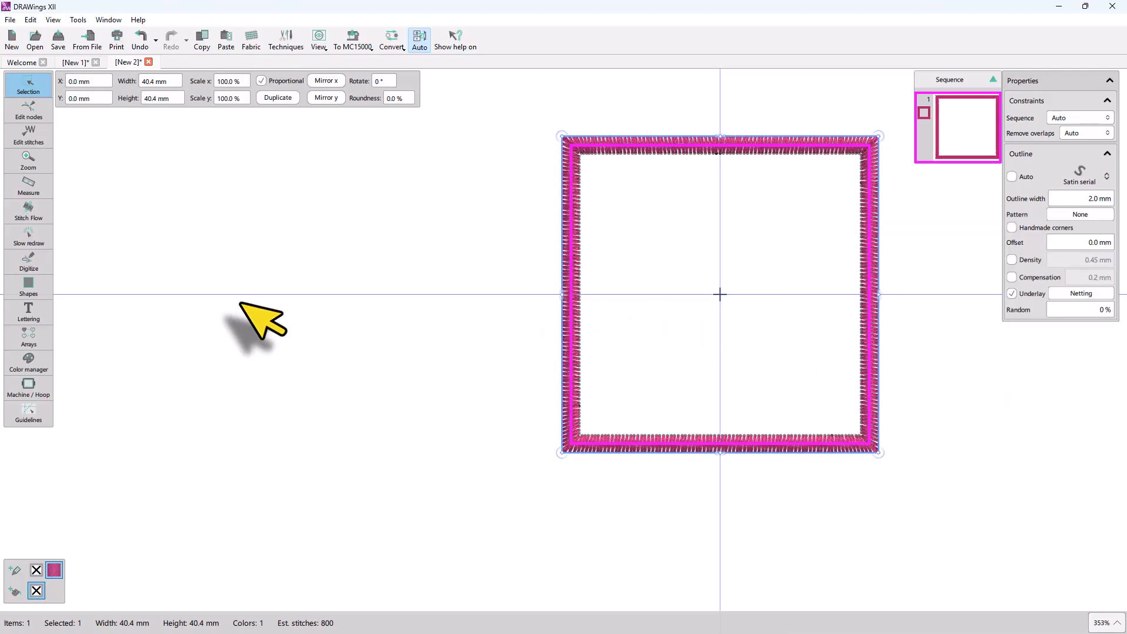
left_click(28, 237)
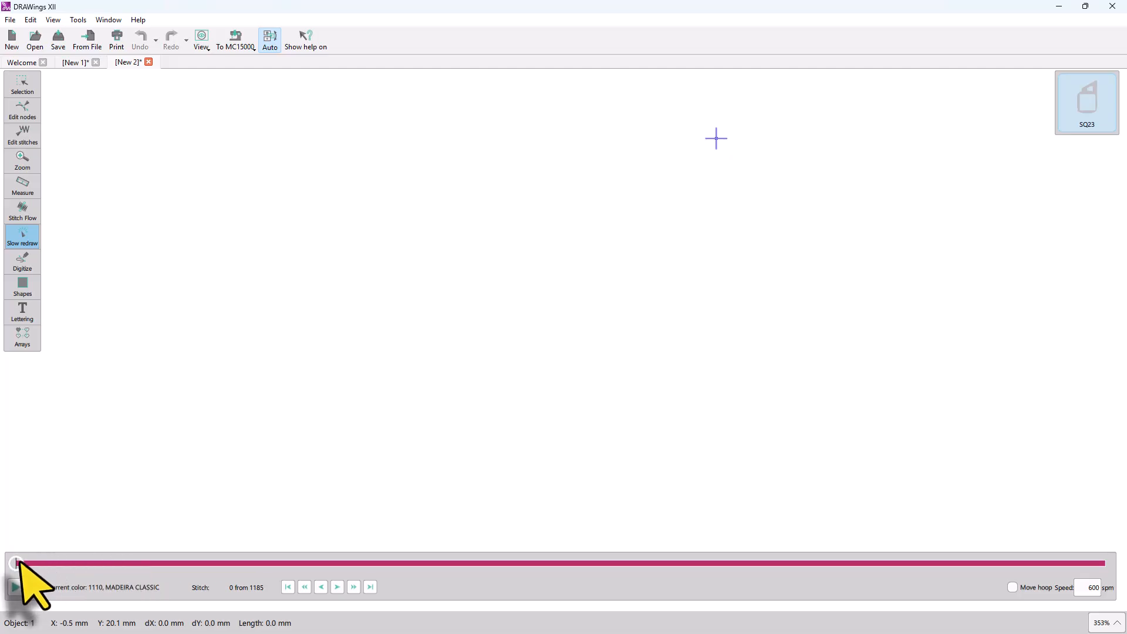
mouse_move(16, 563)
left_mouse_down()
mouse_move(294, 565)
mouse_move(686, 596)
left_mouse_up()
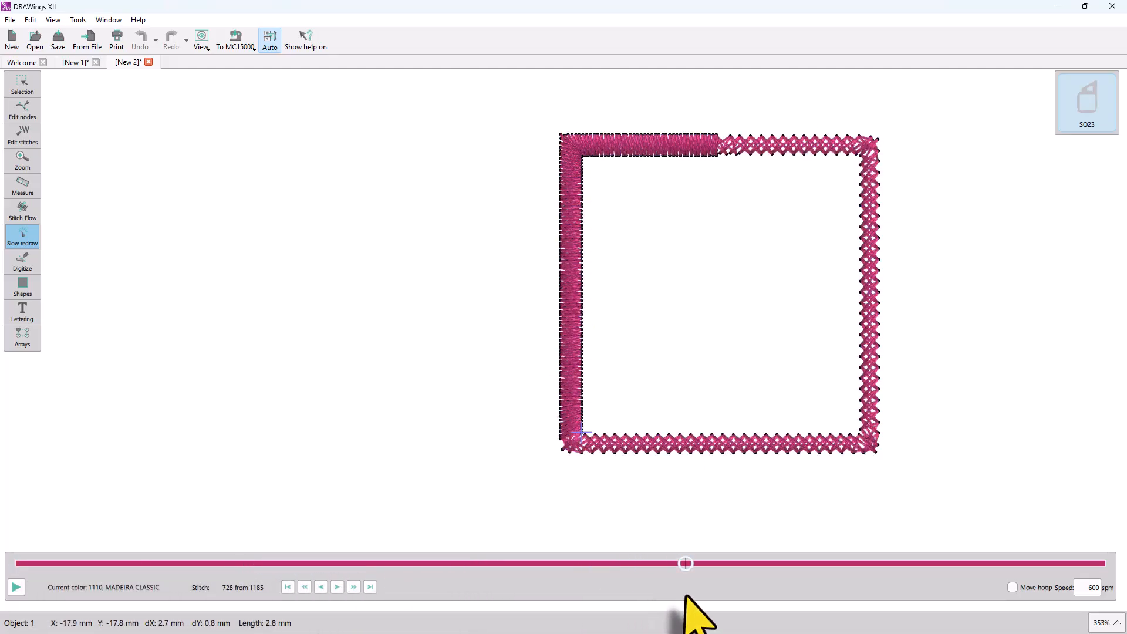
left_click(19, 87)
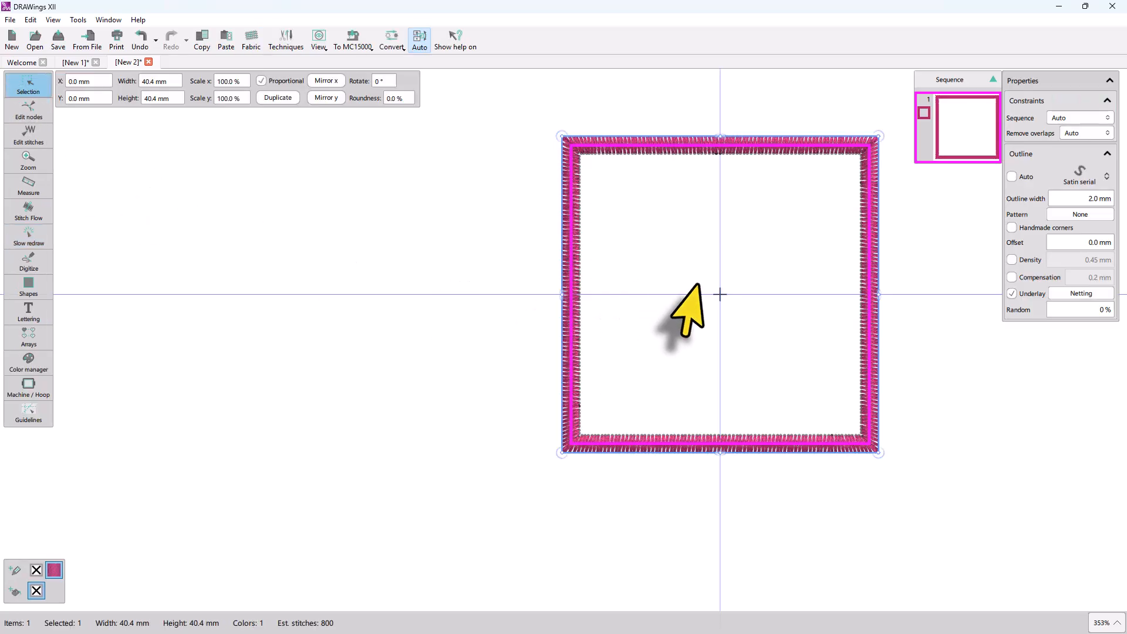
- Set the outline's underlay to 3D-3 and simulate the whole sewing sequence in Slow redraw, and return to object selection
left_click(1081, 294)
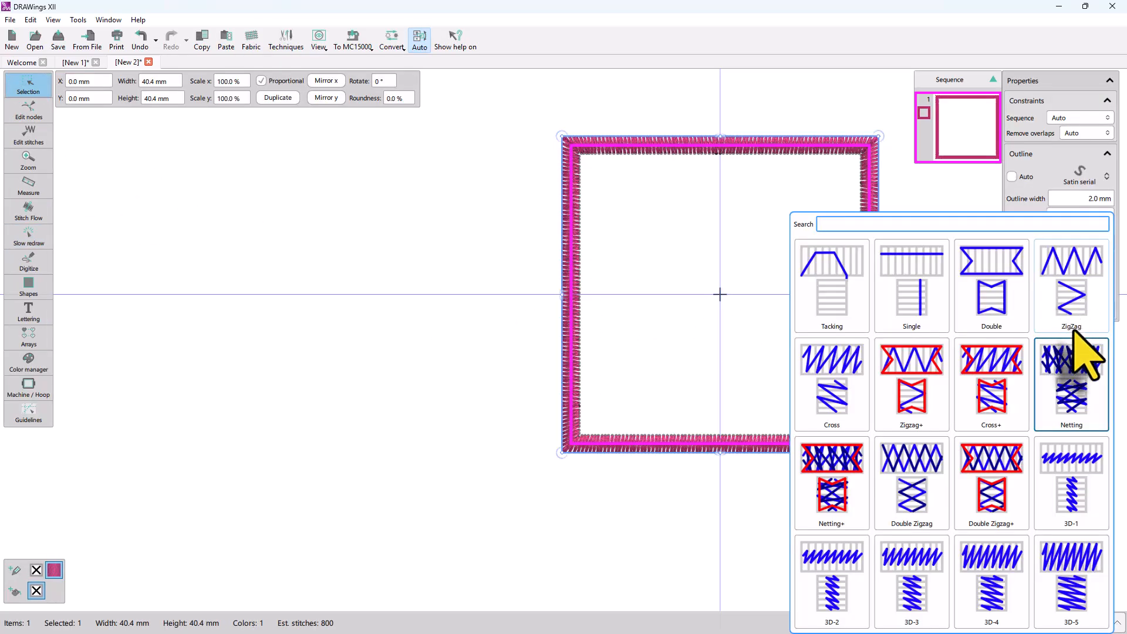
left_click(912, 587)
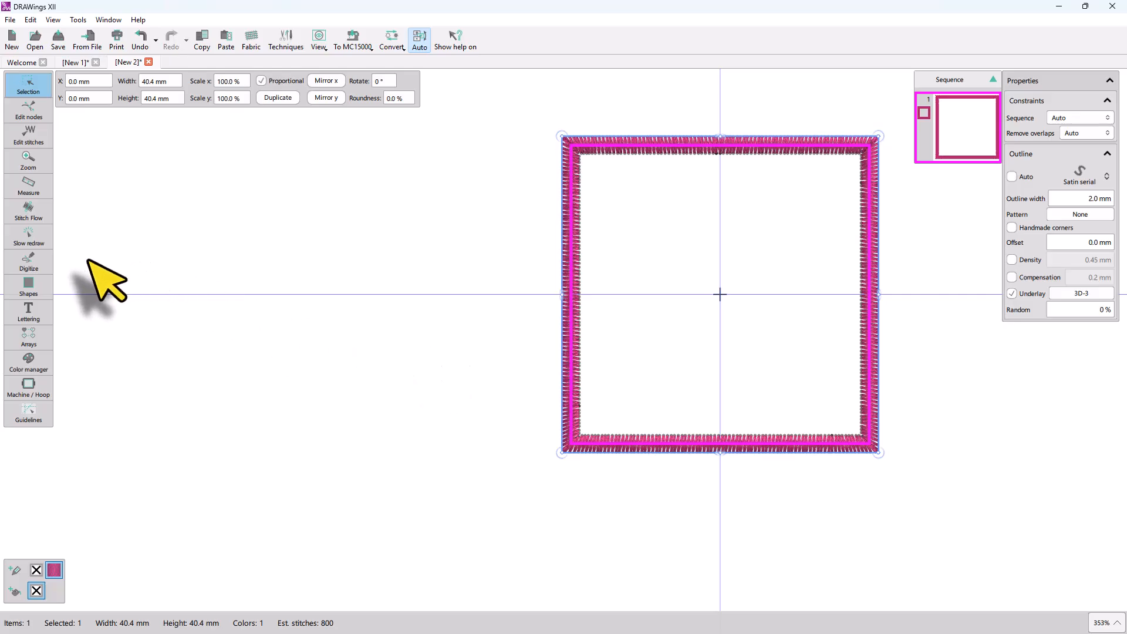
left_click(35, 238)
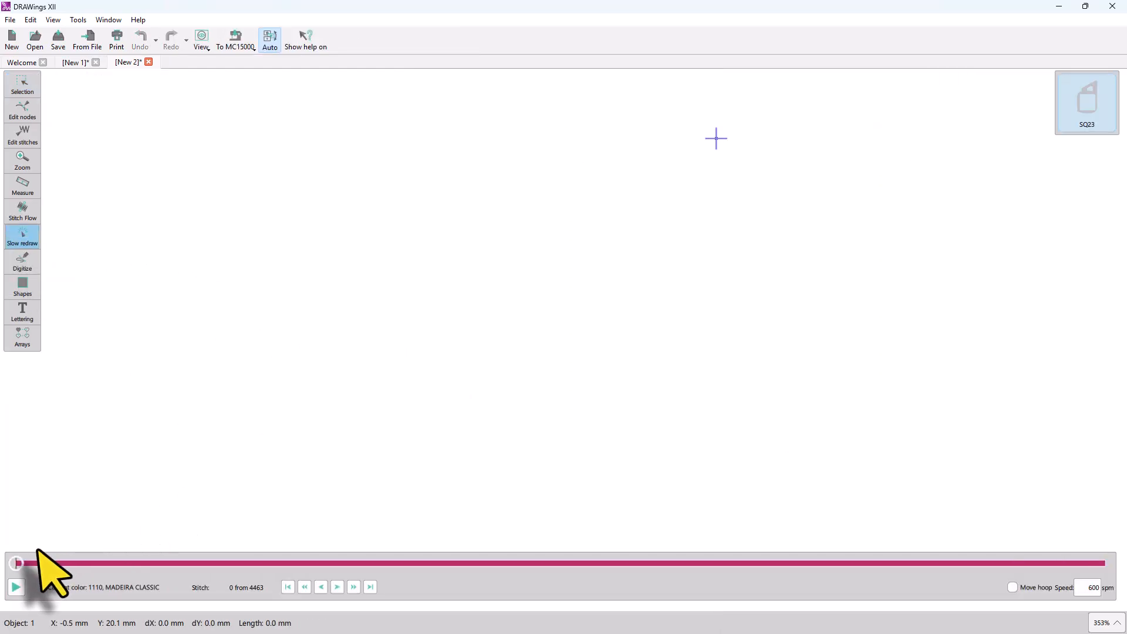
left_click_drag(18, 563, 1096, 564)
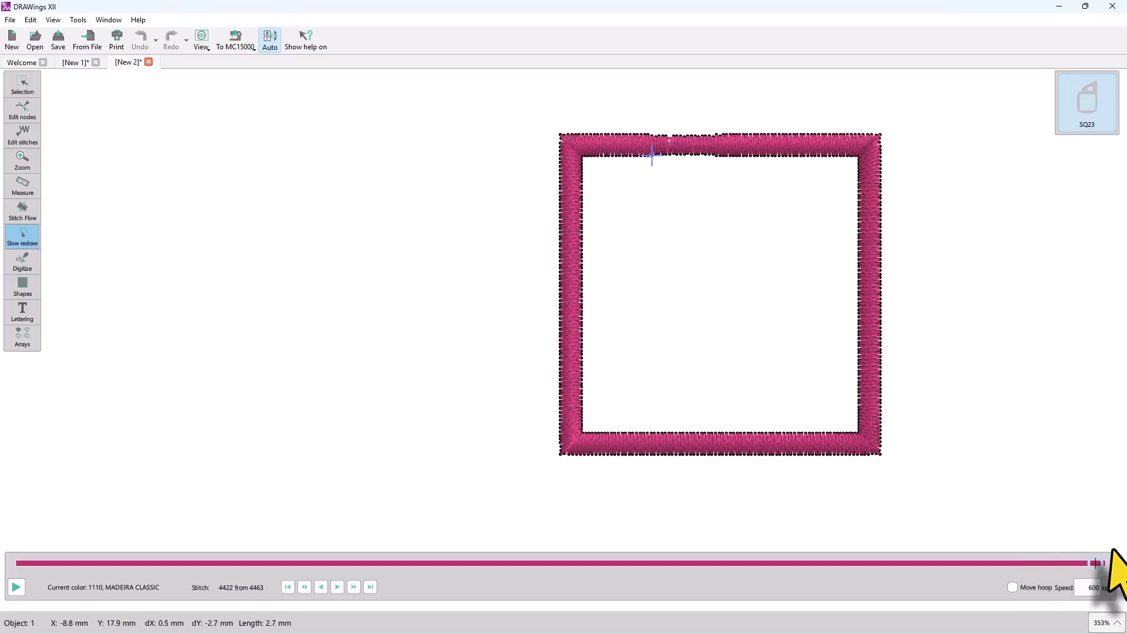
left_click_drag(1096, 563, 1105, 564)
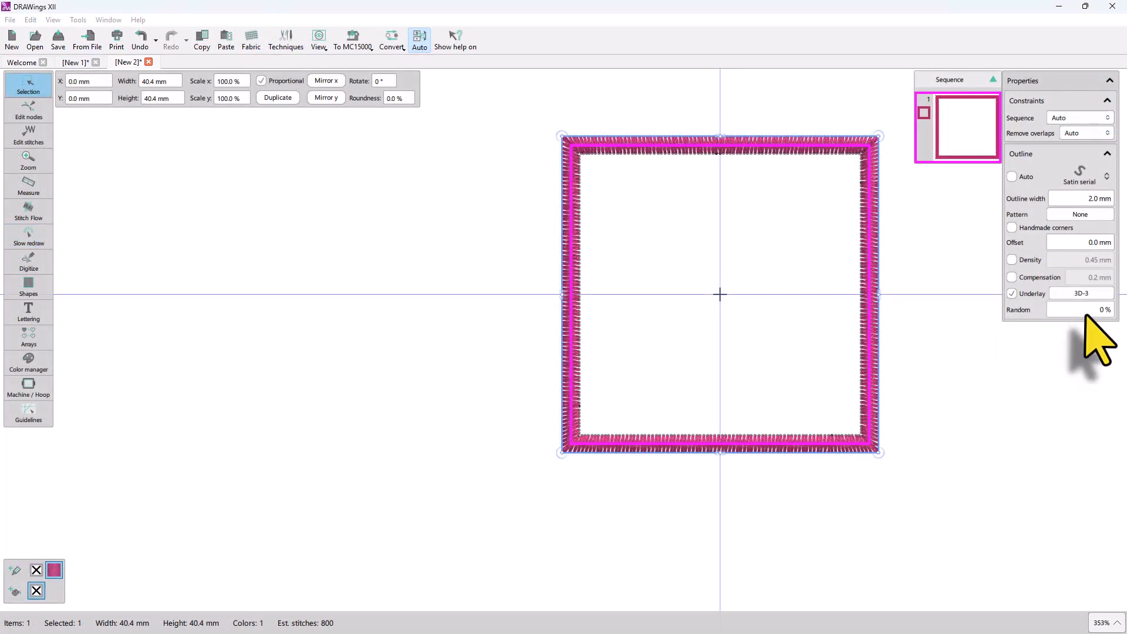
- Raise the randomness of the square's outline to 50% and then 90%, and inspect the uneven satin edges
left_click(1091, 311)
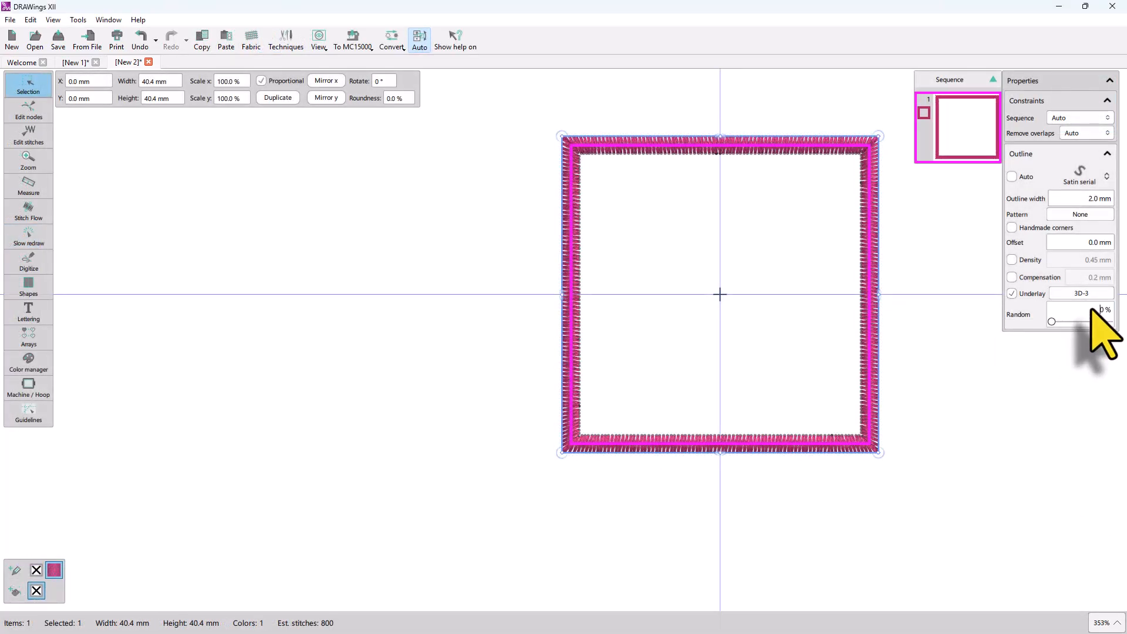
double_click(1095, 310)
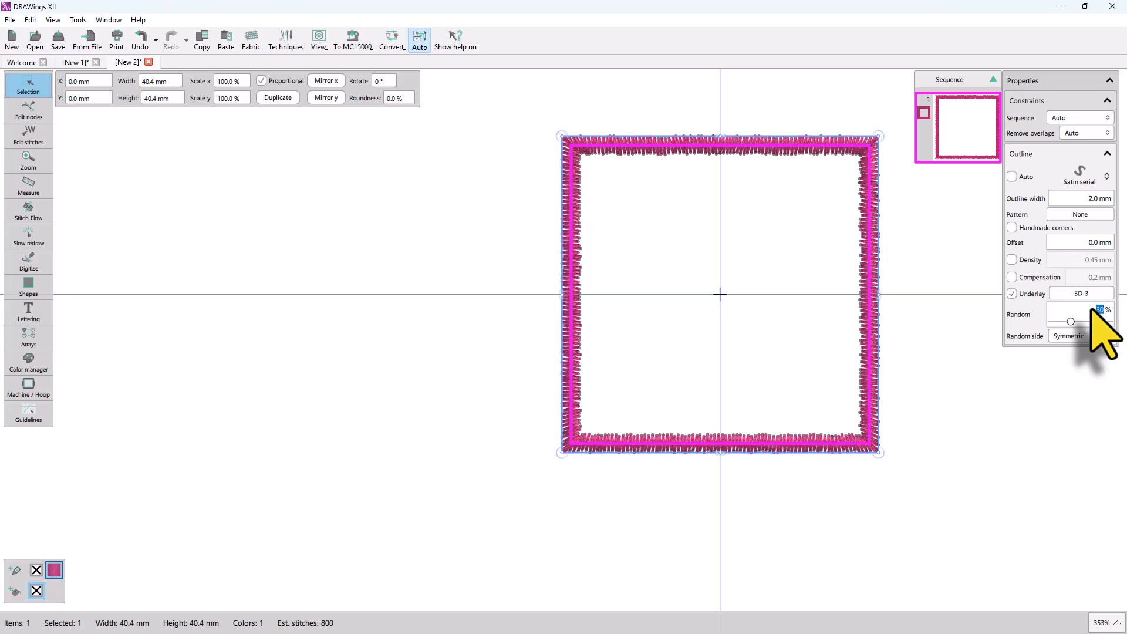
type("50")
key("Return")
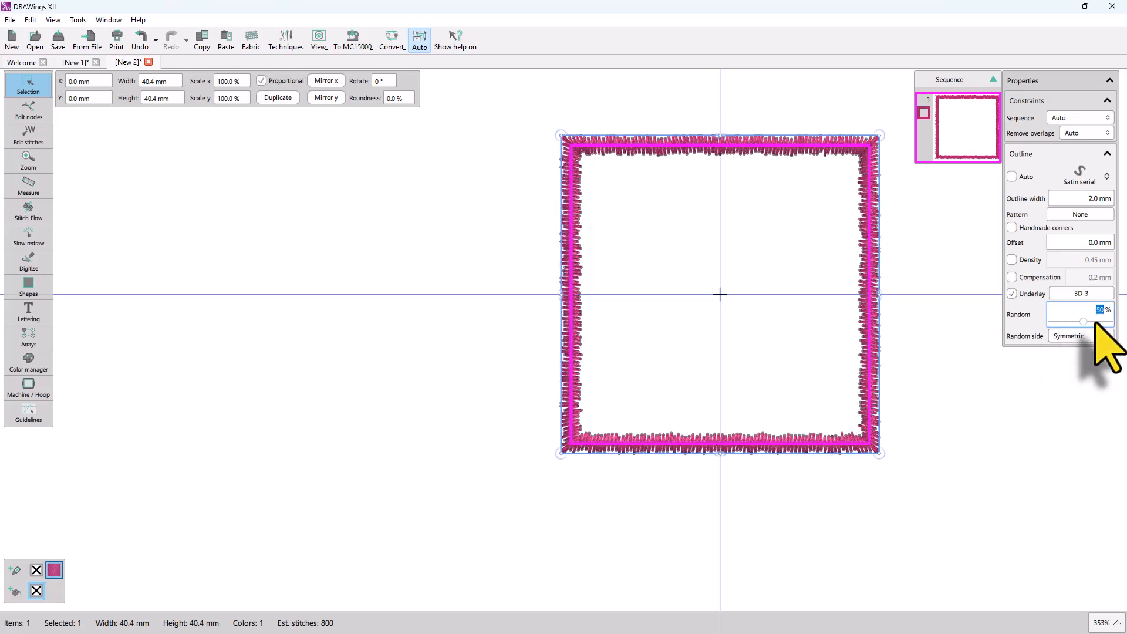
key("Return")
scroll(769, 362, "up", 2)
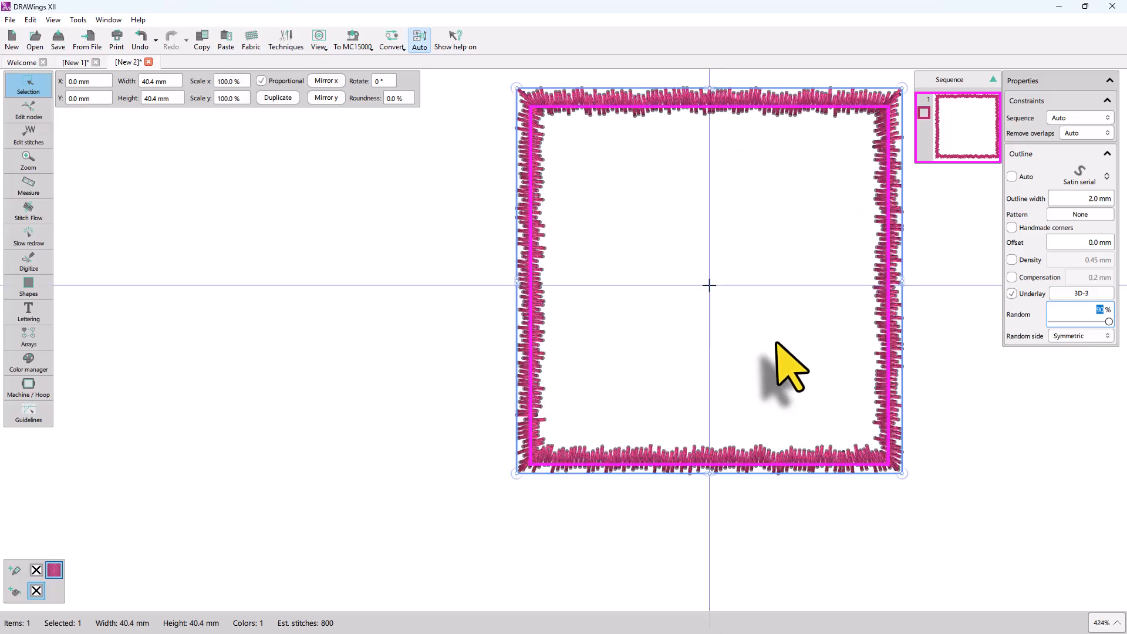
scroll(724, 359, "down", 4)
scroll(626, 418, "up", 2)
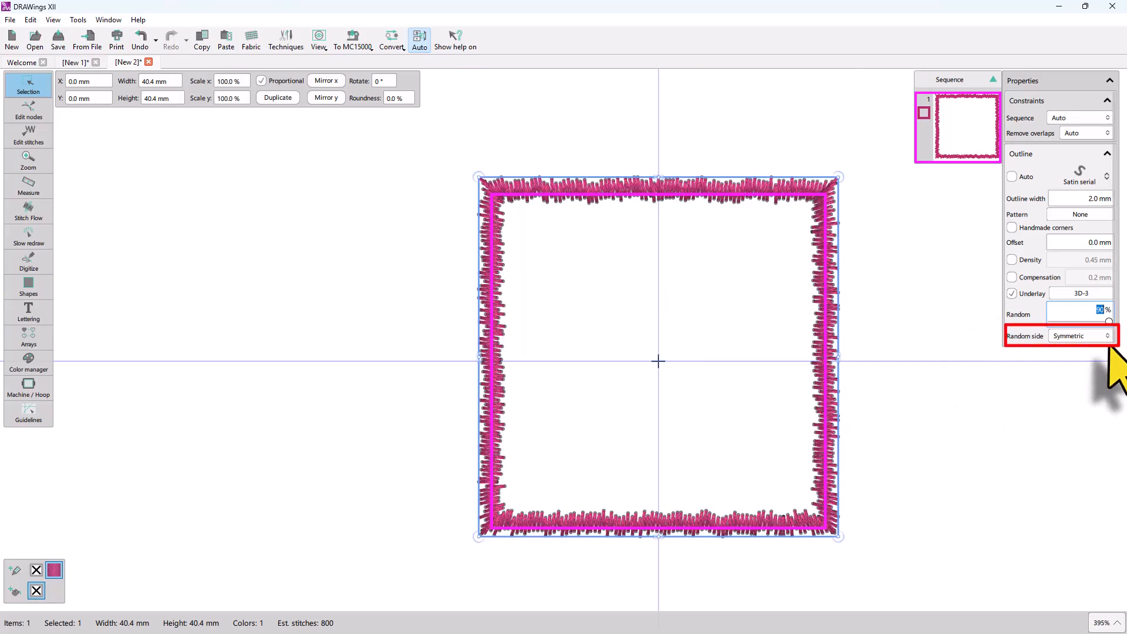
- Apply the outline's random effect to Side A only and then to Side B only
left_click(1084, 336)
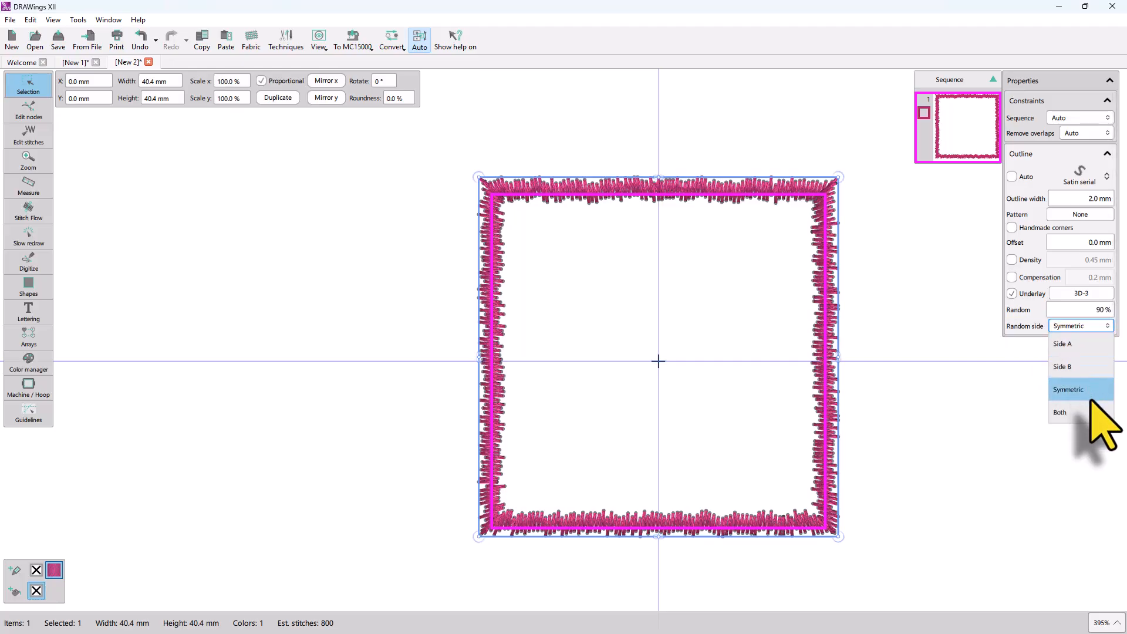
left_click(1064, 344)
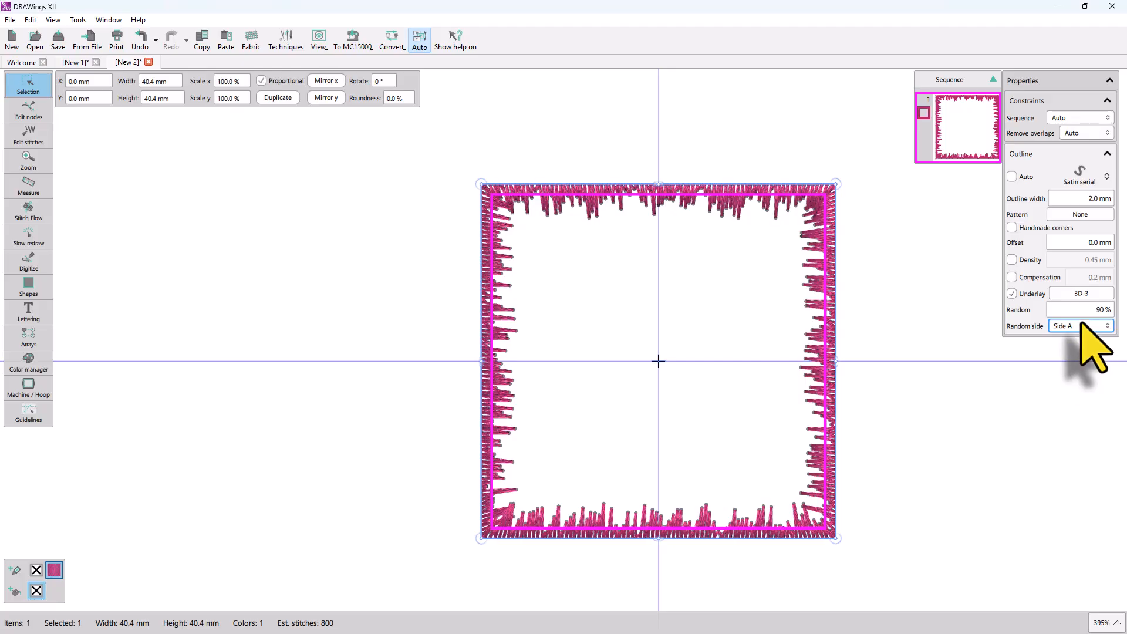
left_click(1082, 328)
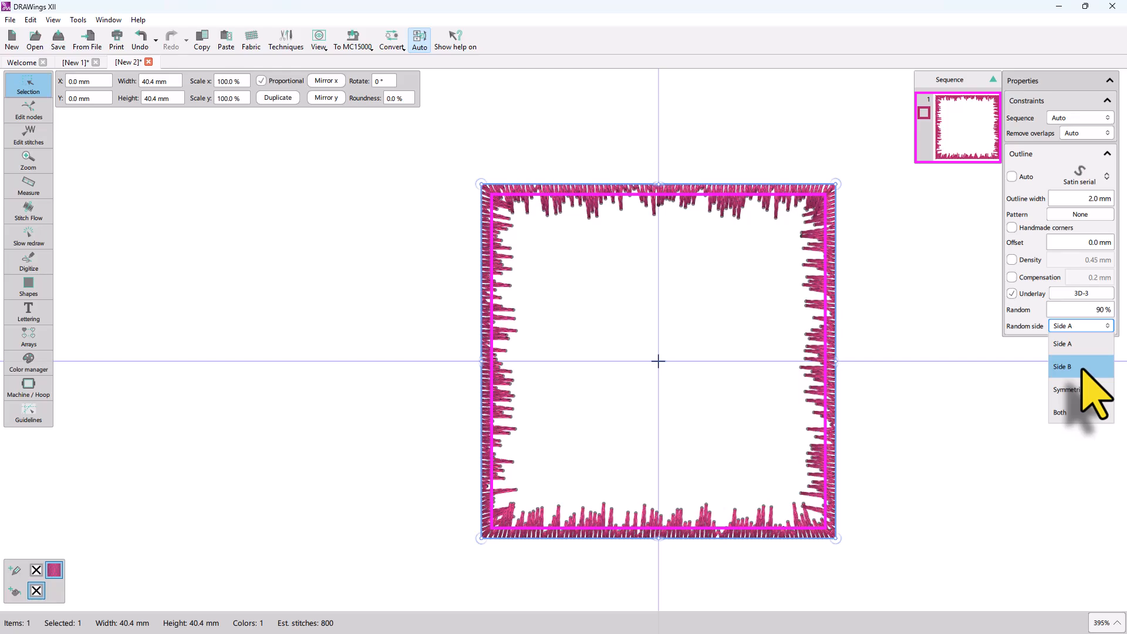
left_click(1095, 367)
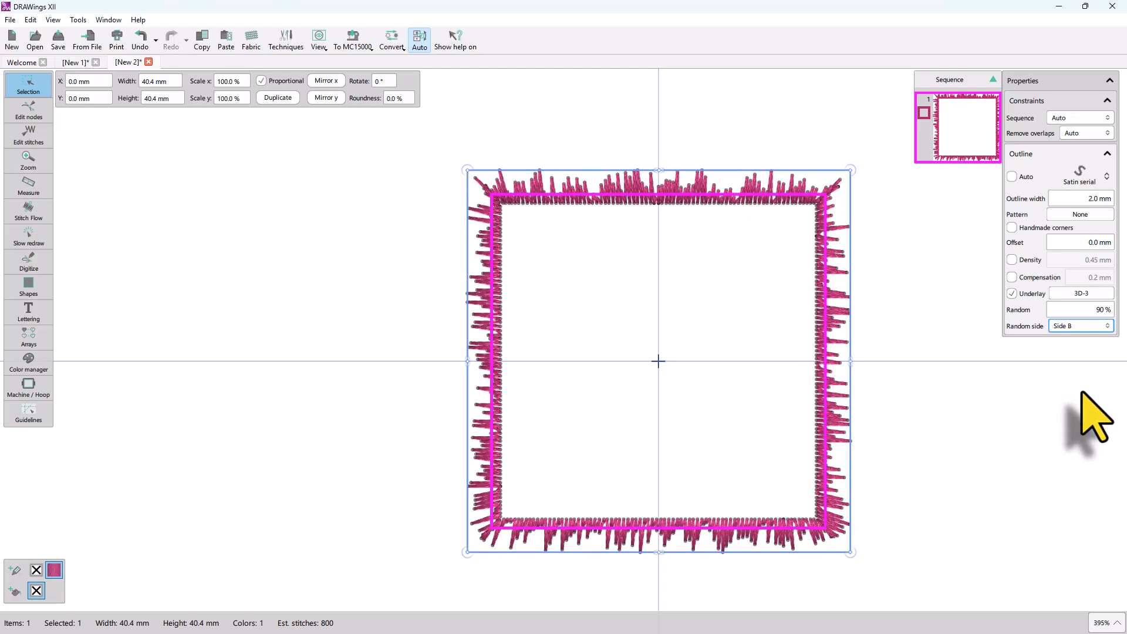
- Switch the outline's random side to Symmetric and then to Both
left_click(1082, 328)
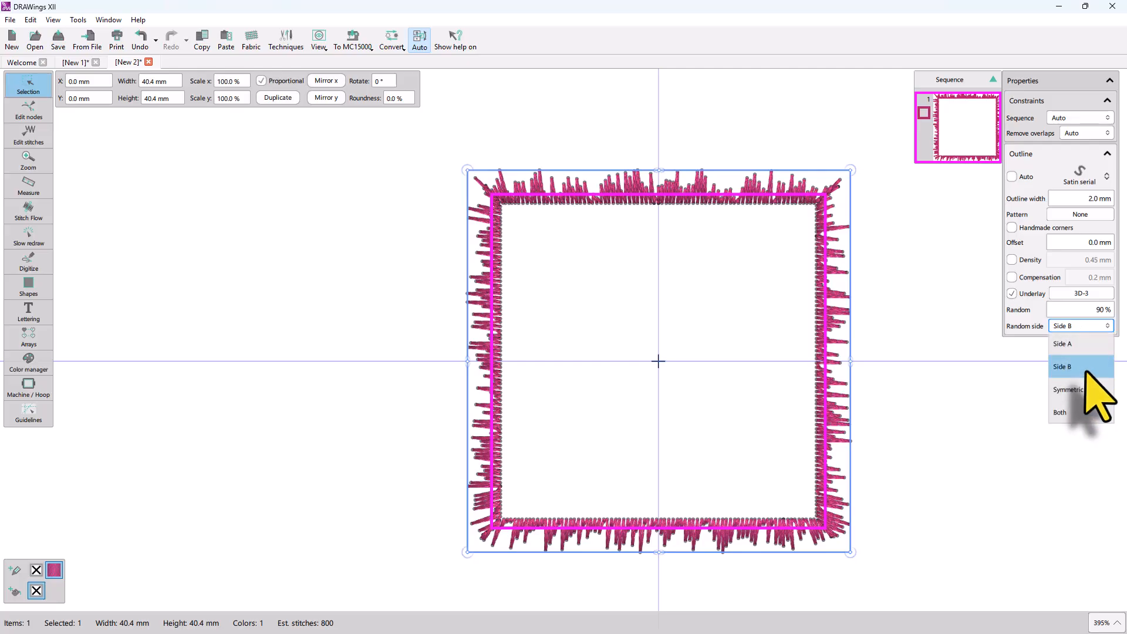
left_click(1092, 390)
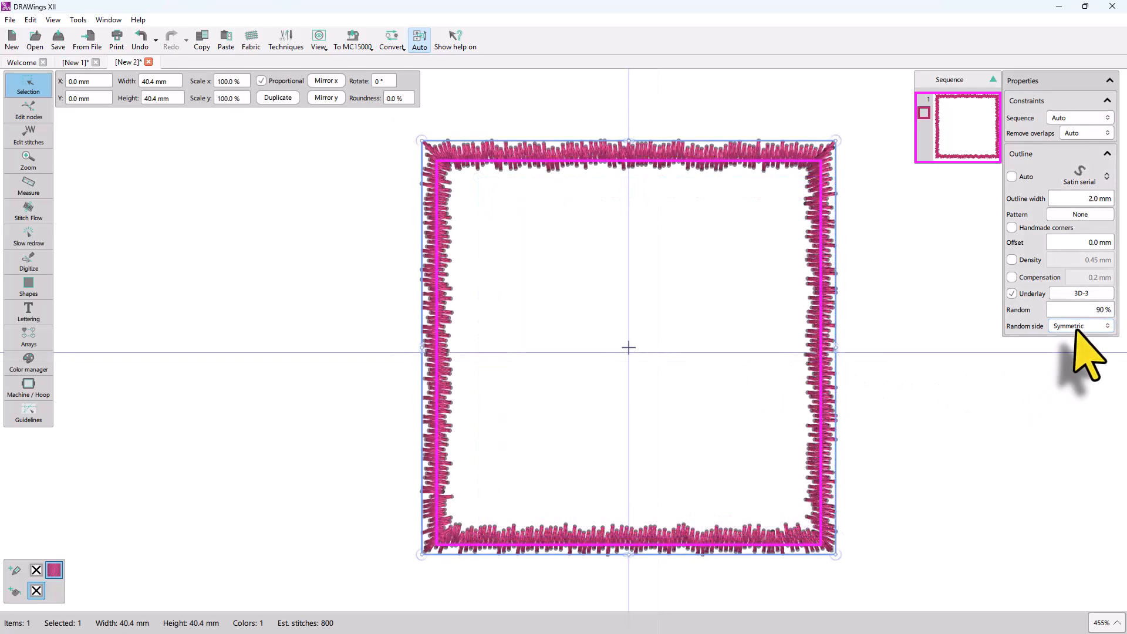
left_click(1079, 326)
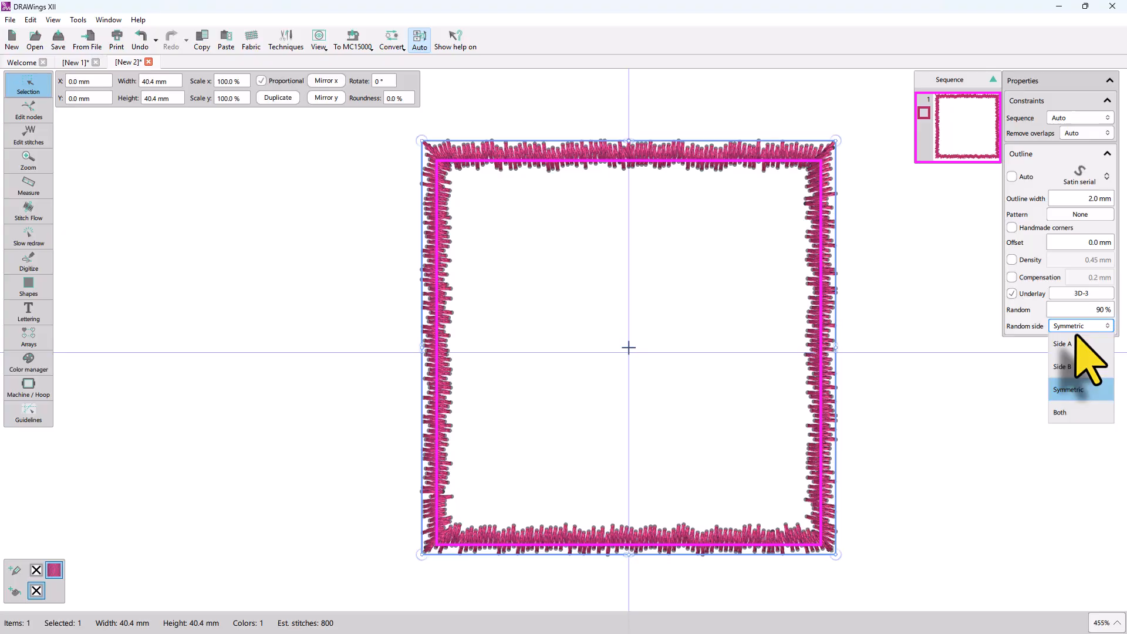
left_click(1077, 411)
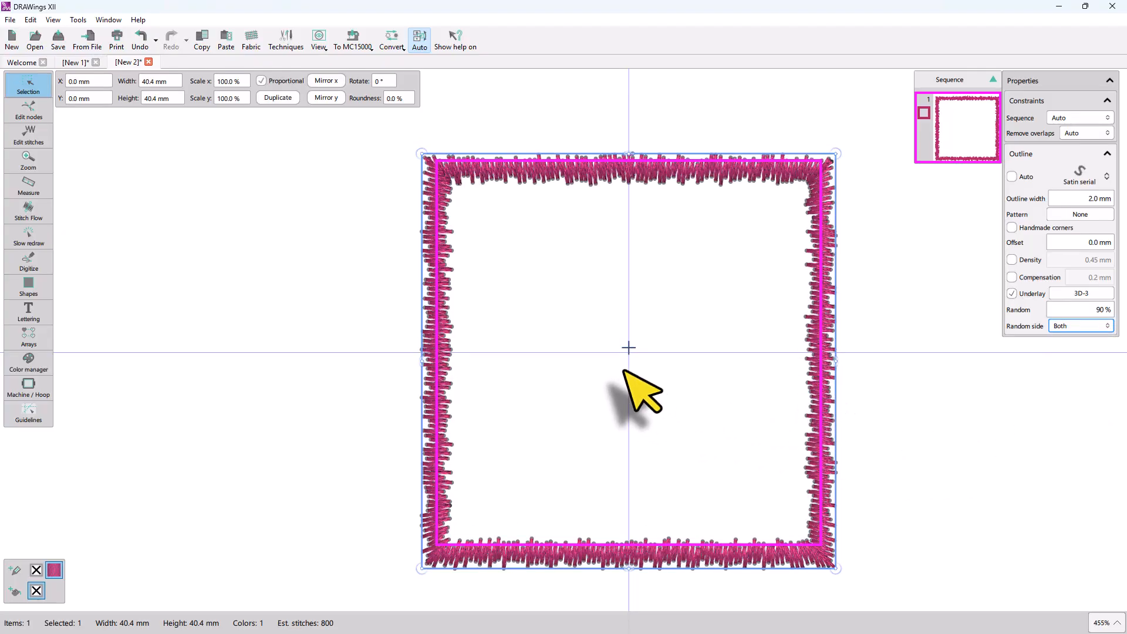